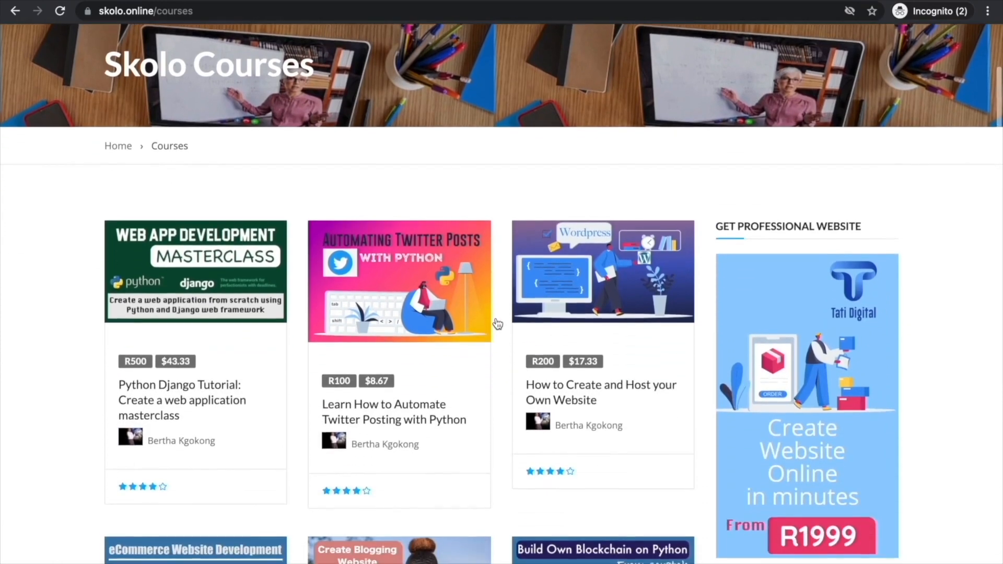
Scroll through the Skolo Online courses catalogue and a course description page.
{"action": "scroll", "coordinate": [497, 324], "scroll_direction": "down", "scroll_amount": 8}
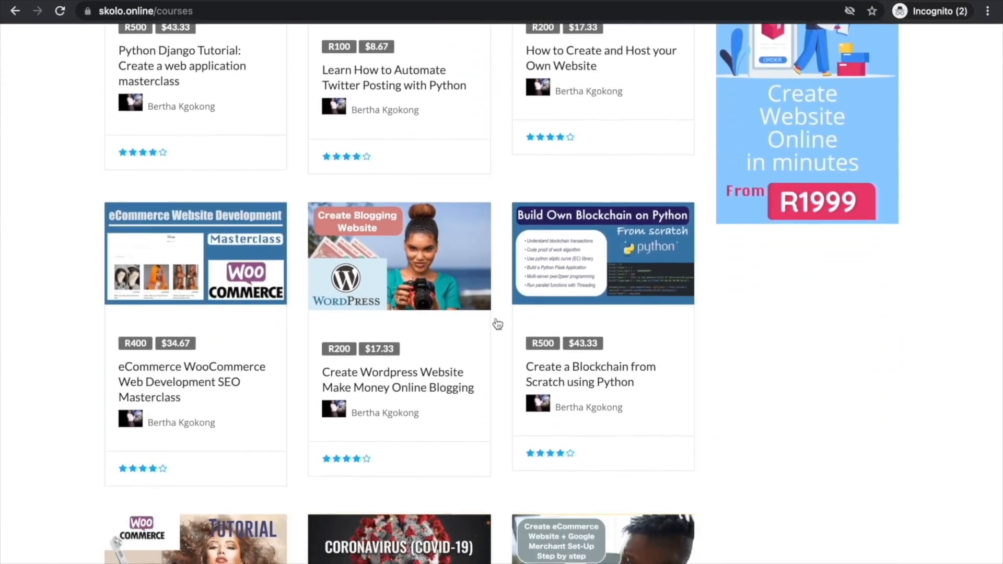
{"action": "scroll", "coordinate": [497, 324], "scroll_direction": "down", "scroll_amount": 9}
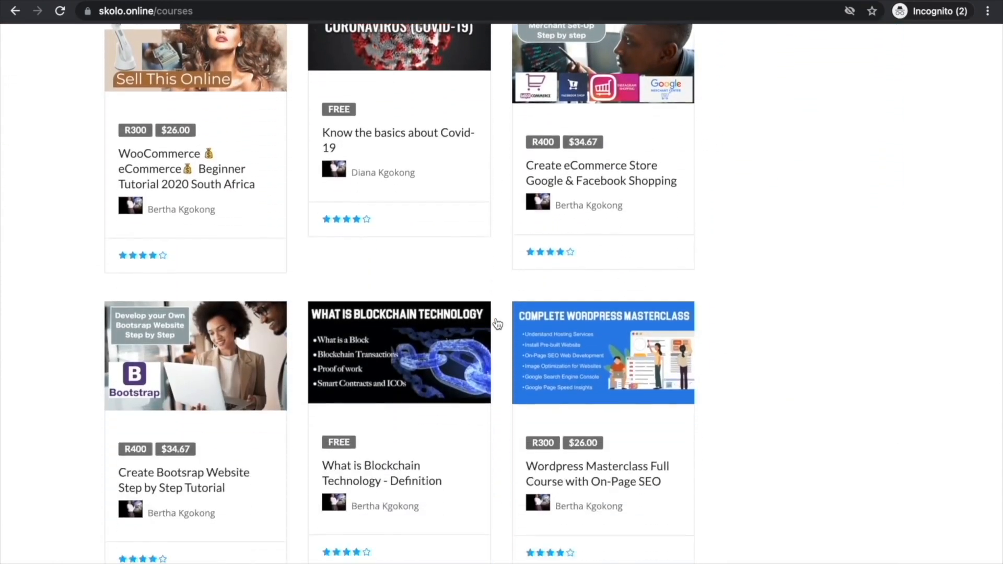
{"action": "scroll", "coordinate": [498, 324], "scroll_direction": "down", "scroll_amount": 4}
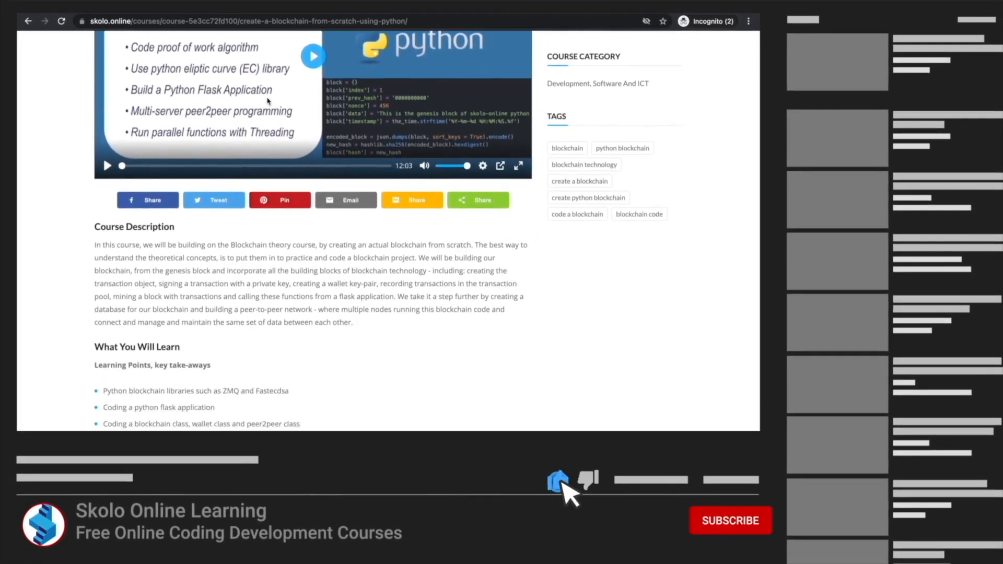
{"action": "scroll", "coordinate": [267, 100], "scroll_direction": "down", "scroll_amount": 4}
{"action": "scroll", "coordinate": [267, 98], "scroll_direction": "down", "scroll_amount": 5}
{"action": "scroll", "coordinate": [337, 114], "scroll_direction": "down", "scroll_amount": 5}
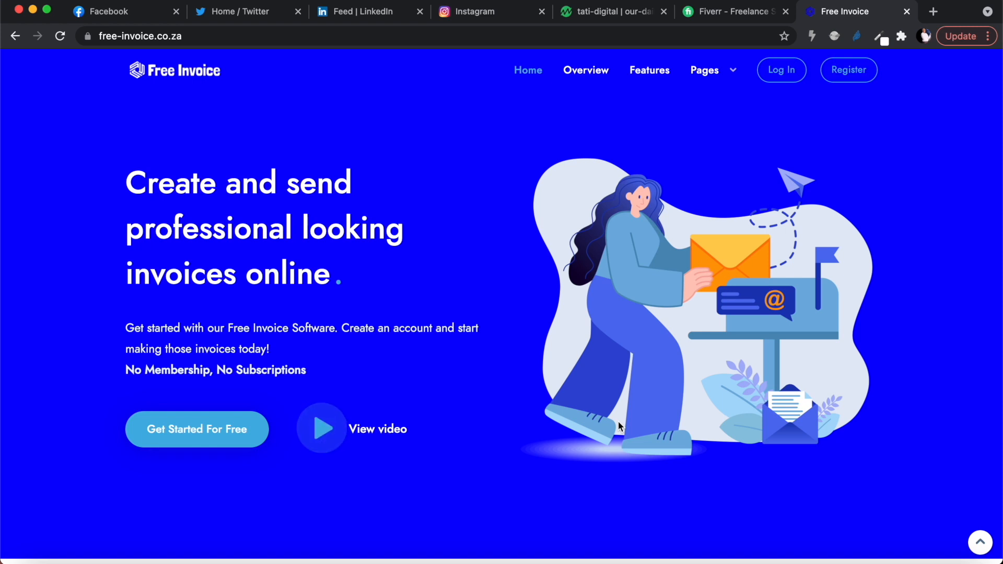
Browse the Free Invoice home page and its feature sections.
{"action": "scroll", "coordinate": [628, 328], "scroll_direction": "down", "scroll_amount": 10}
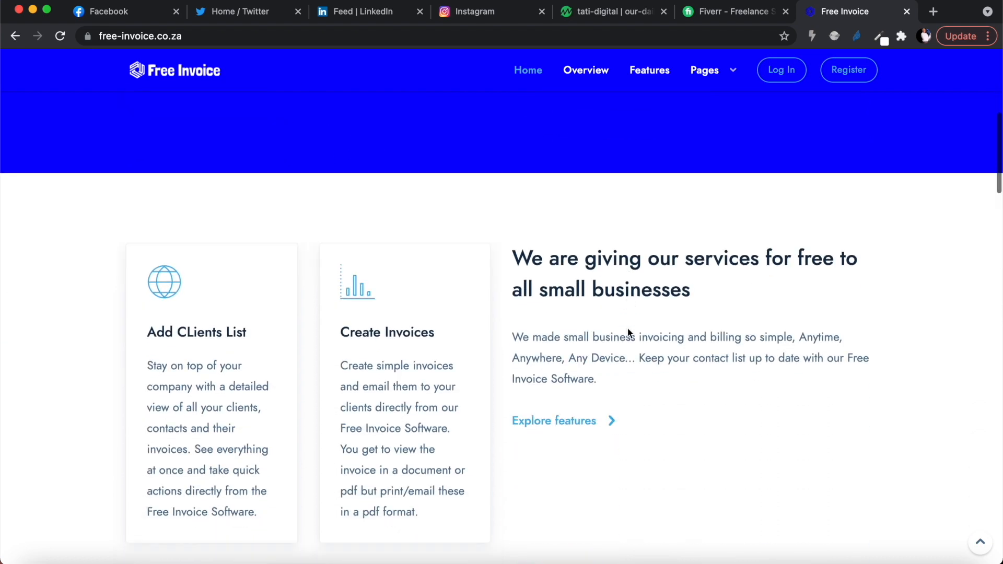
{"action": "scroll", "coordinate": [629, 331], "scroll_direction": "down", "scroll_amount": 8}
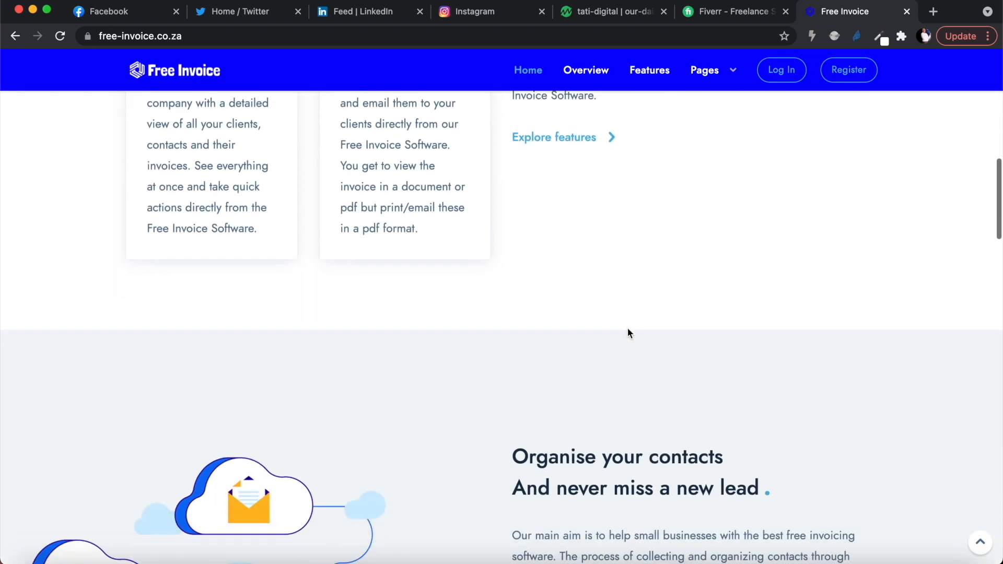
{"action": "scroll", "coordinate": [629, 333], "scroll_direction": "down", "scroll_amount": 10}
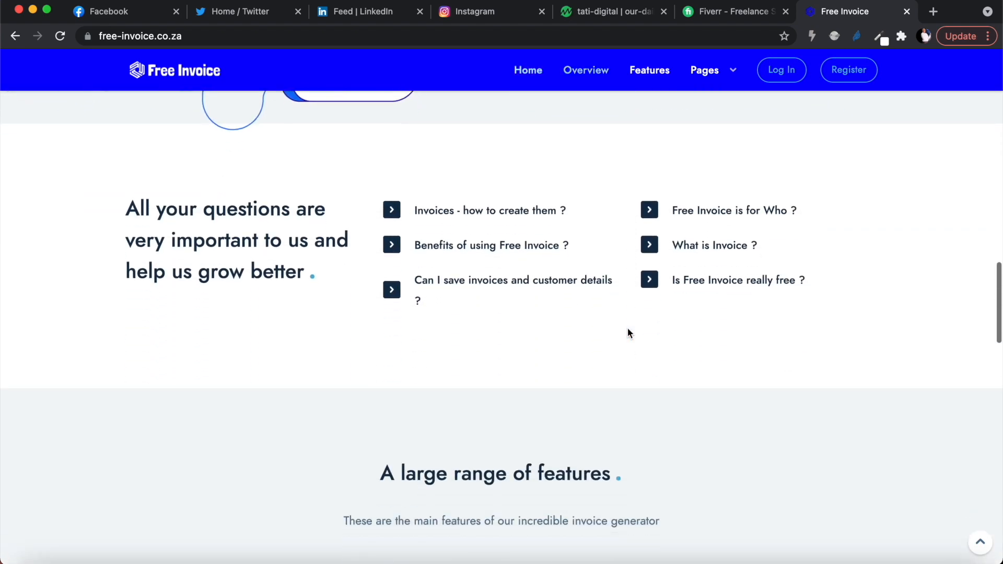
{"action": "scroll", "coordinate": [629, 333], "scroll_direction": "down", "scroll_amount": 1}
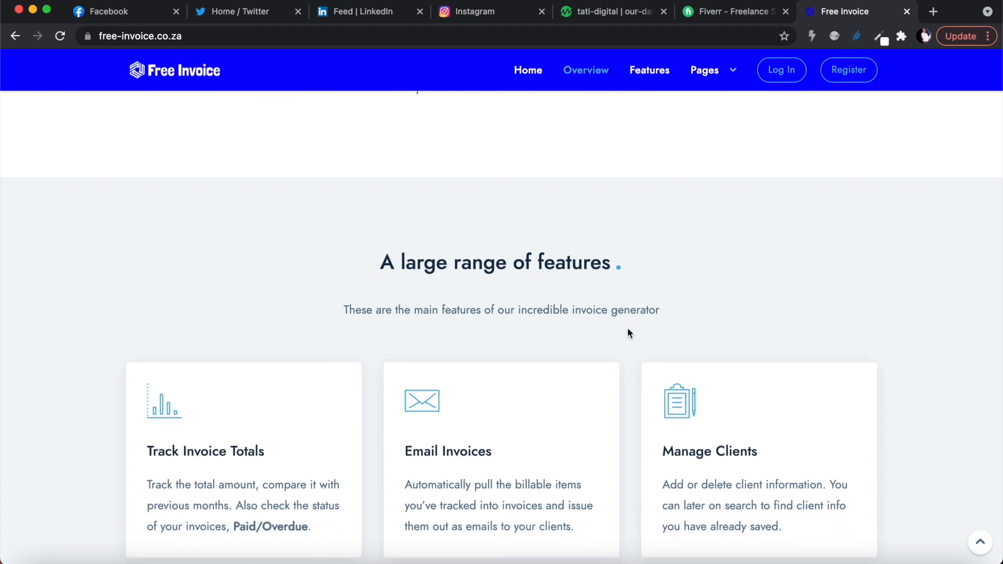
{"action": "scroll", "coordinate": [628, 333], "scroll_direction": "up", "scroll_amount": 20}
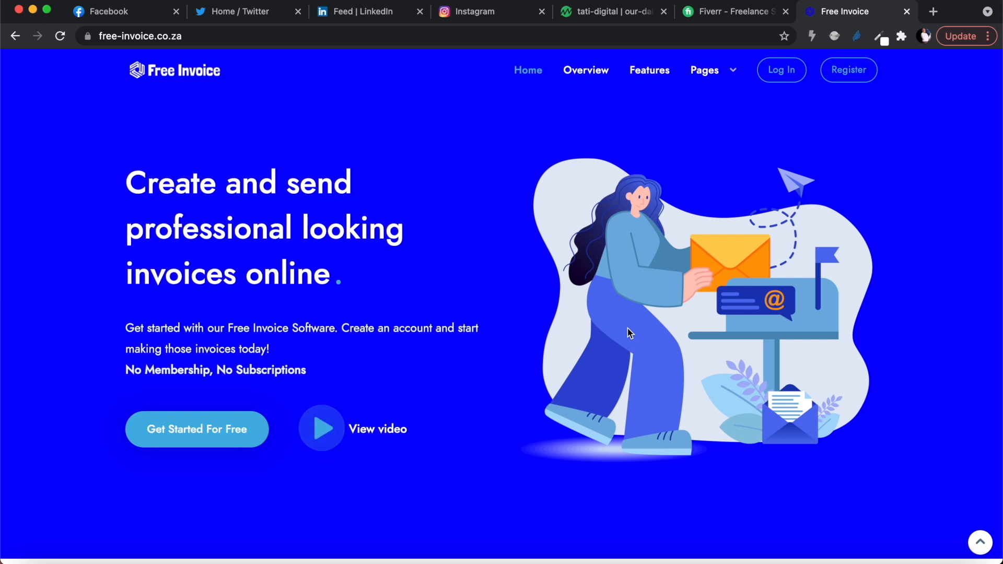
{"action": "left_click", "coordinate": [187, 37]}
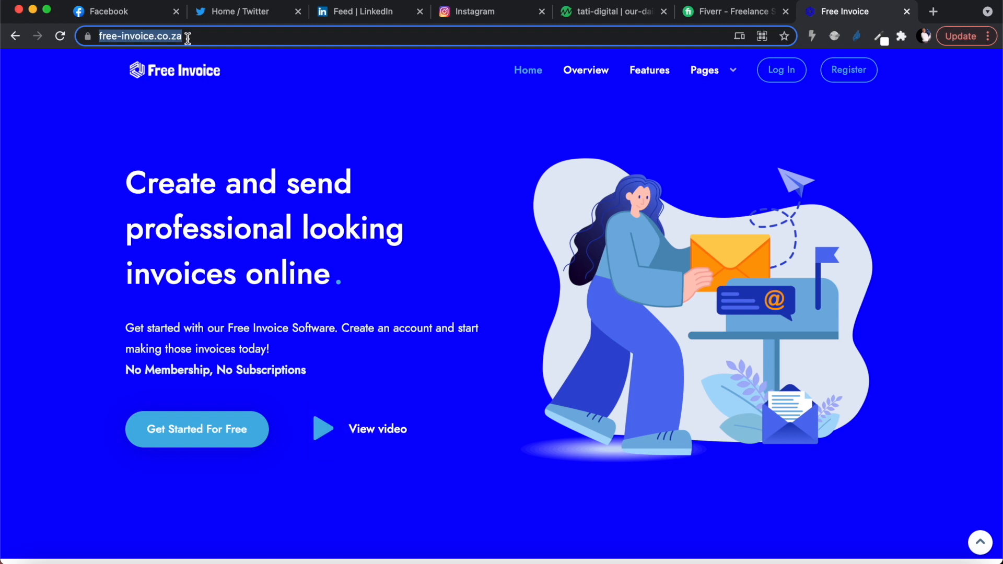
{"action": "scroll", "coordinate": [389, 295], "scroll_direction": "down", "scroll_amount": 7}
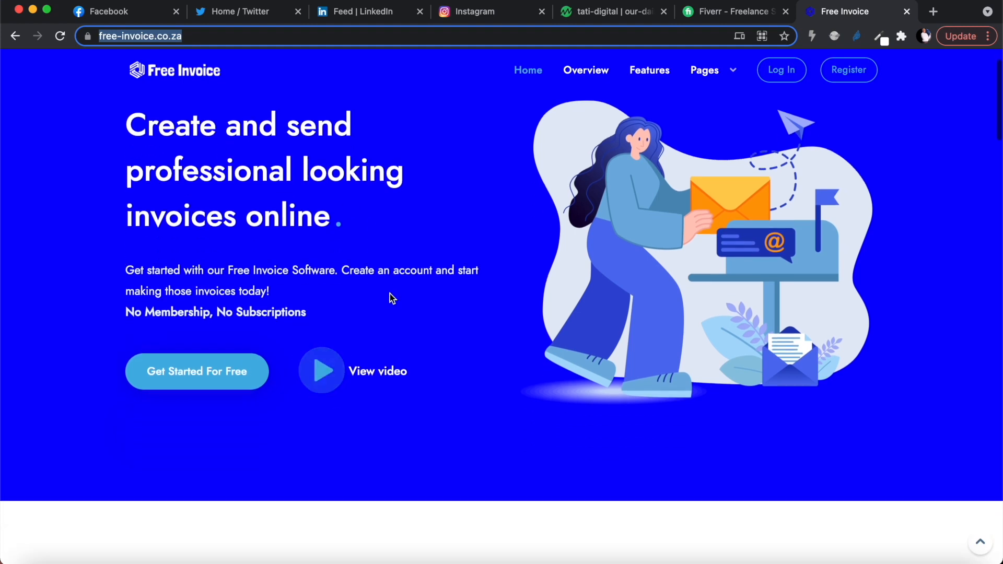
{"action": "scroll", "coordinate": [390, 292], "scroll_direction": "up", "scroll_amount": 7}
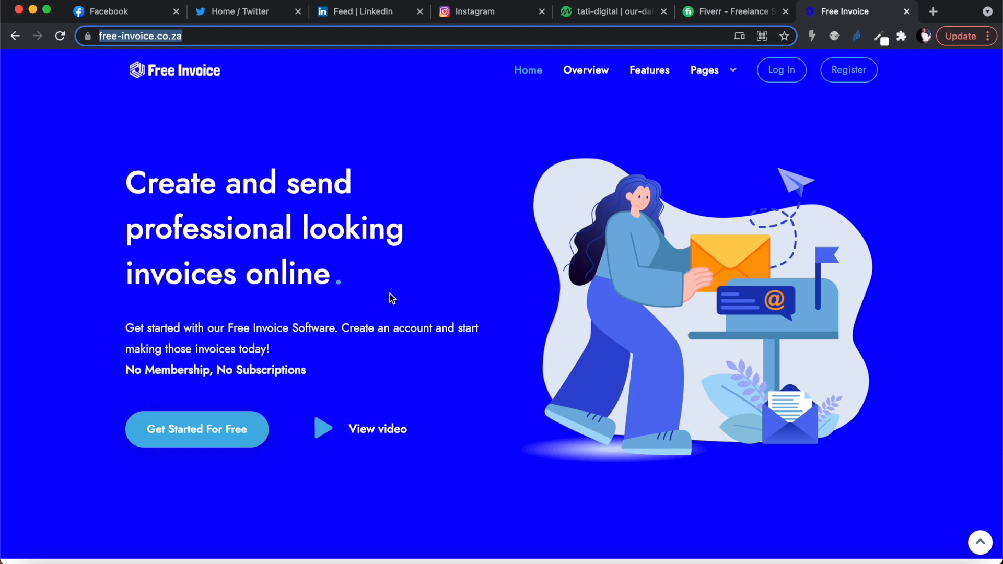
{"action": "scroll", "coordinate": [447, 412], "scroll_direction": "down", "scroll_amount": 9}
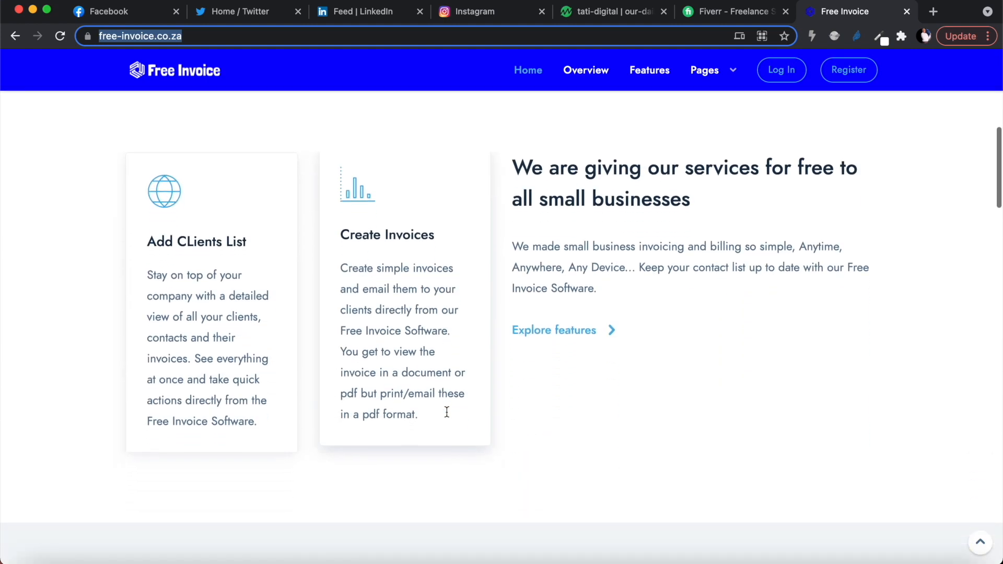
{"action": "scroll", "coordinate": [446, 411], "scroll_direction": "down", "scroll_amount": 1}
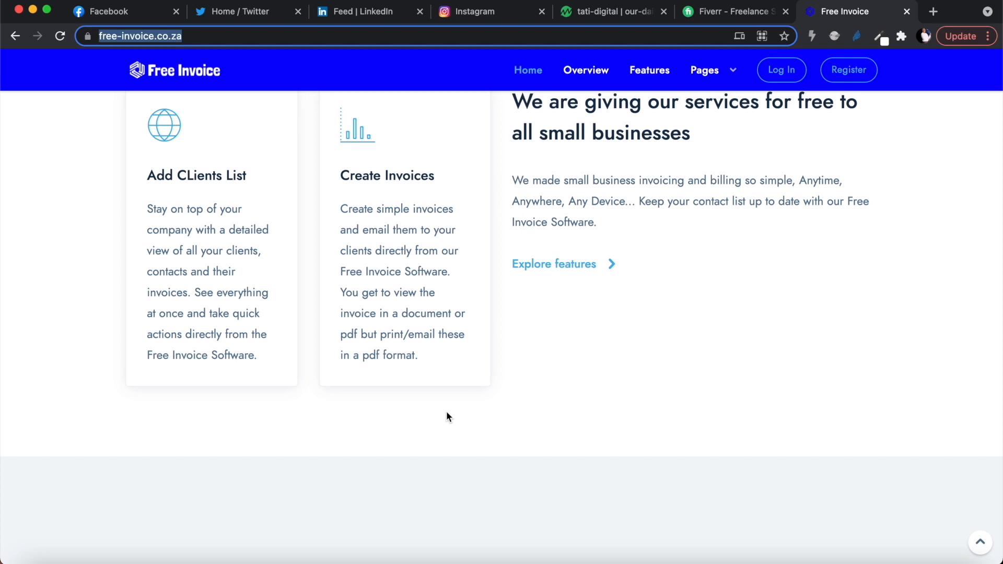
{"action": "scroll", "coordinate": [446, 413], "scroll_direction": "up", "scroll_amount": 10}
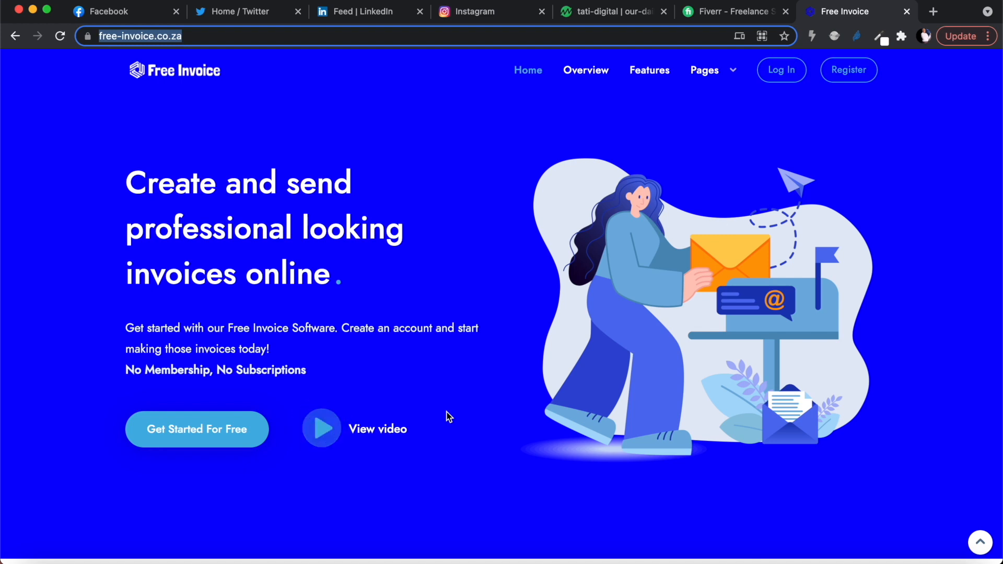
Open the registration form and enter Skolo as first name and Online as last name.
{"action": "left_click", "coordinate": [851, 73]}
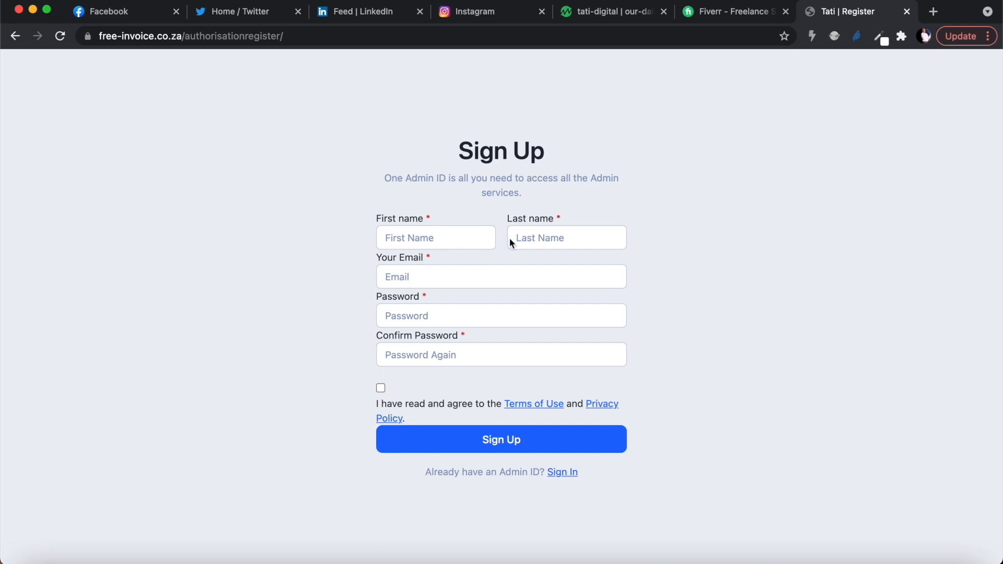
{"action": "left_click", "coordinate": [440, 238]}
{"action": "type", "text": "Skolo"}
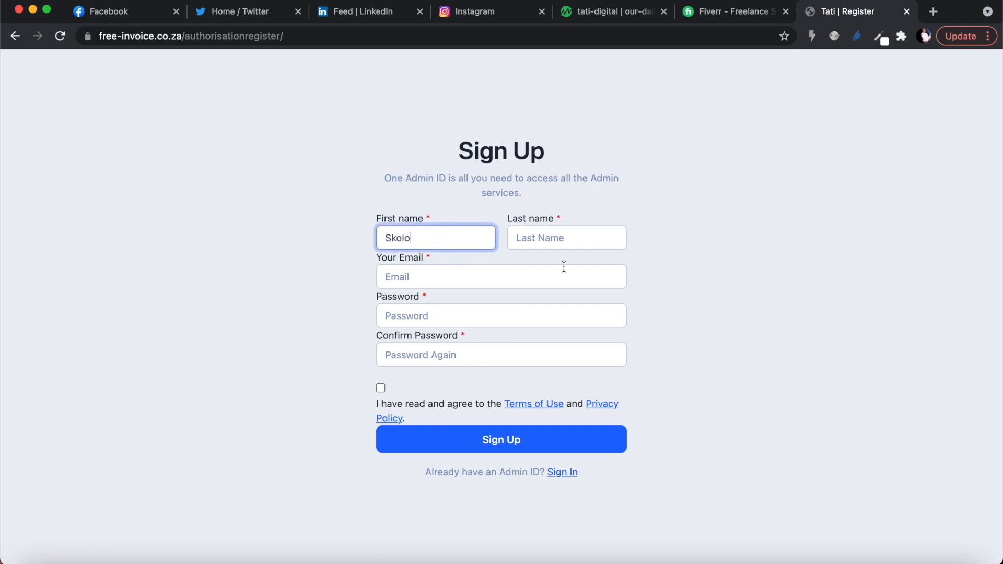
{"action": "left_click", "coordinate": [572, 233]}
{"action": "type", "text": "Online"}
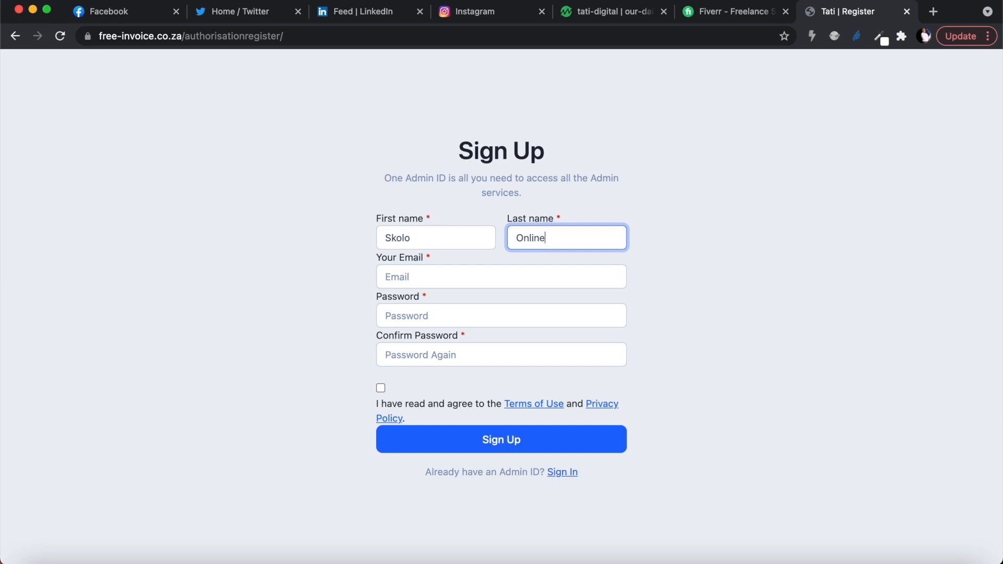
Fill in the account e-mail address on the sign-up form.
{"action": "left_click", "coordinate": [523, 276]}
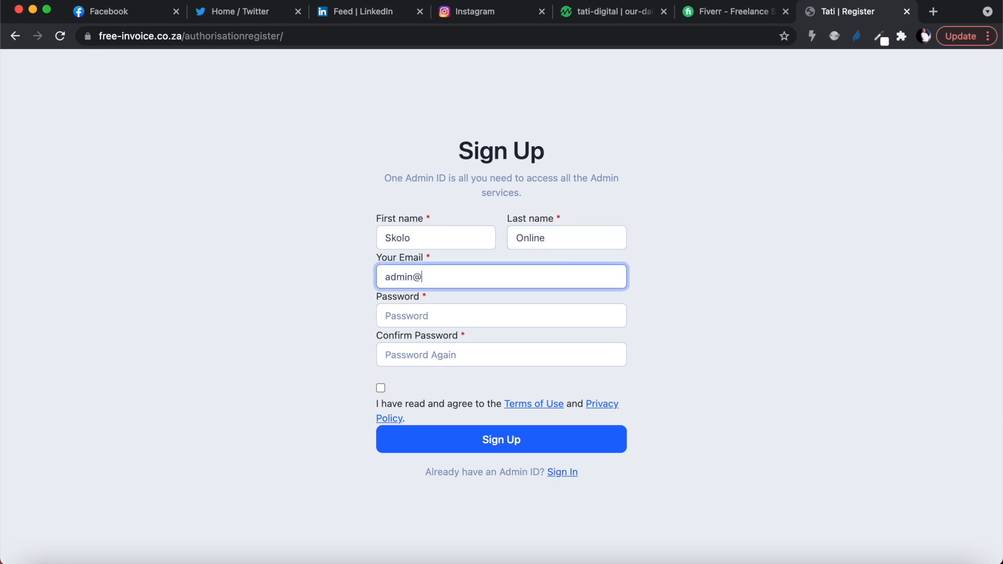
Enter the account password and repeat it in the confirmation field.
{"action": "left_click", "coordinate": [478, 317]}
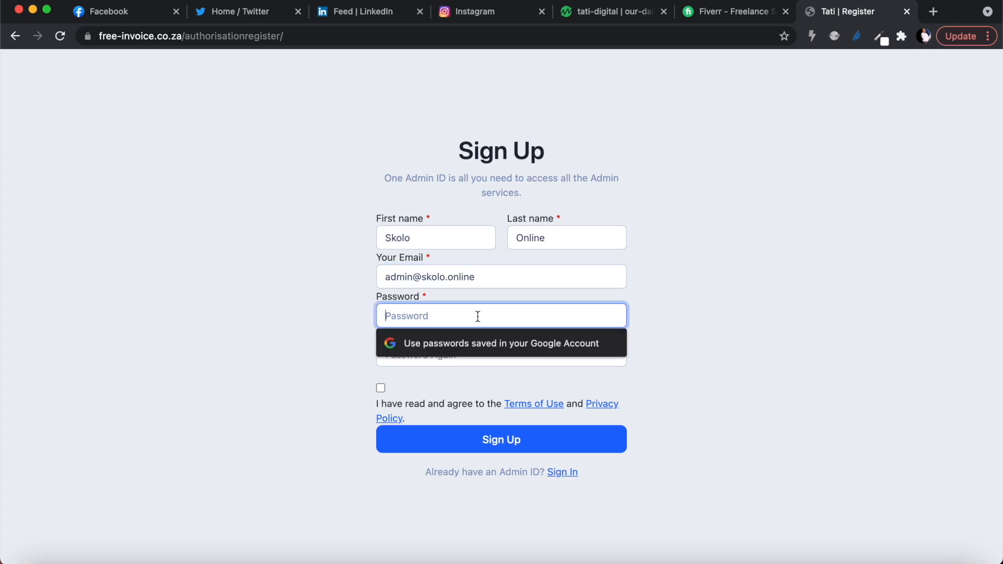
{"action": "type", "text": "a"}
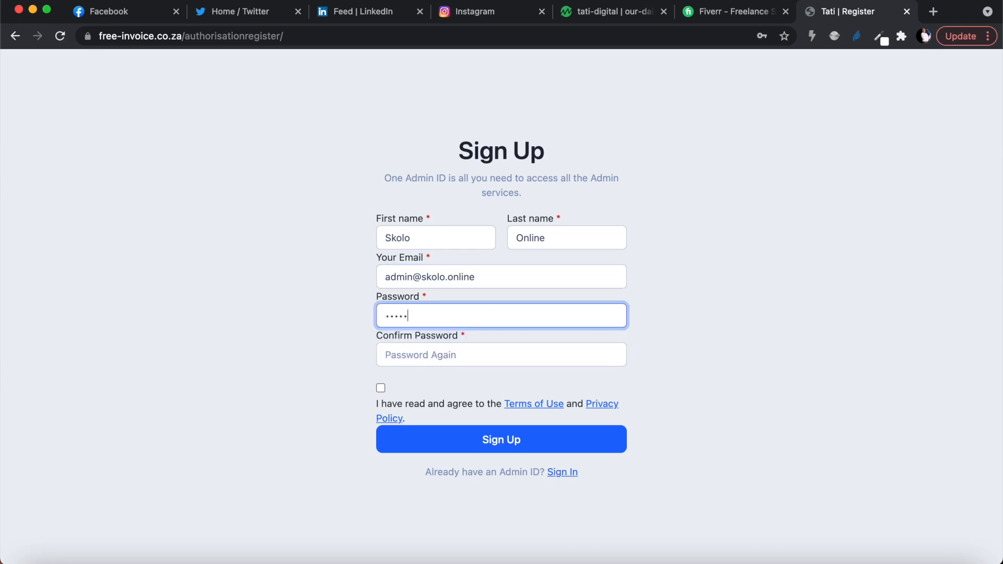
{"action": "left_click", "coordinate": [463, 349]}
{"action": "type", "text": "a"}
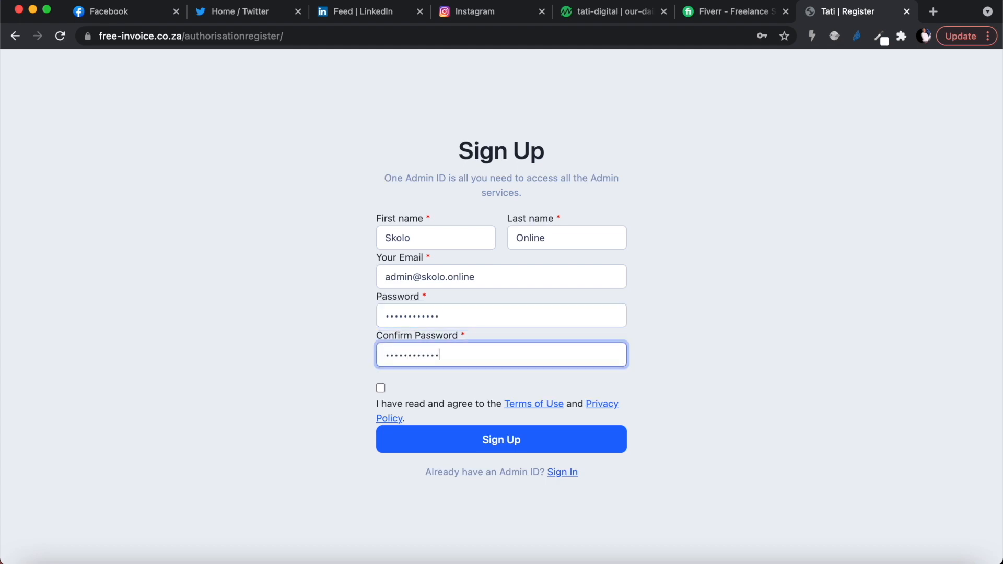
Accept the Terms of Use and submit the sign-up, dismissing the save-password prompt.
{"action": "left_click", "coordinate": [380, 388]}
{"action": "left_click", "coordinate": [479, 444]}
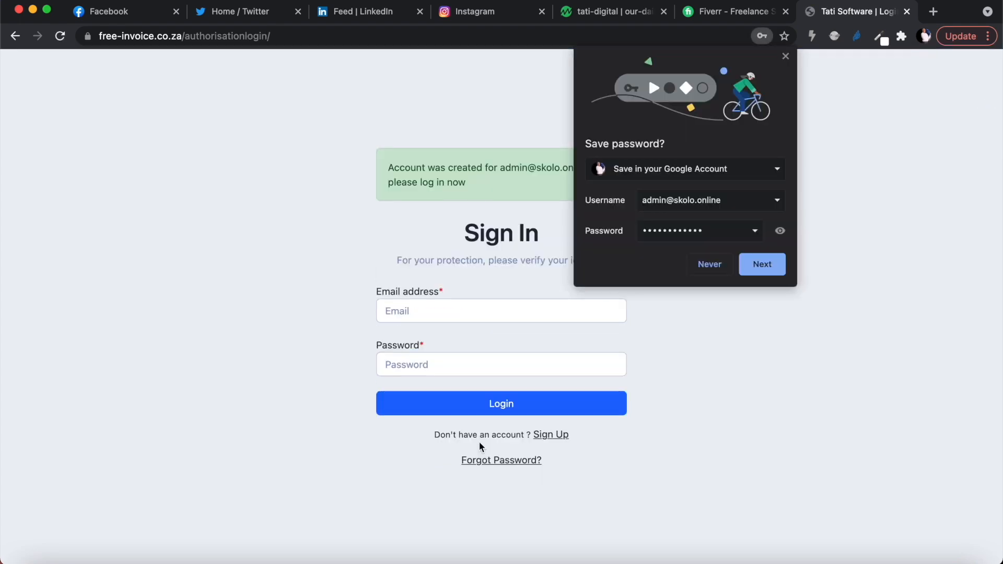
{"action": "left_click", "coordinate": [786, 56]}
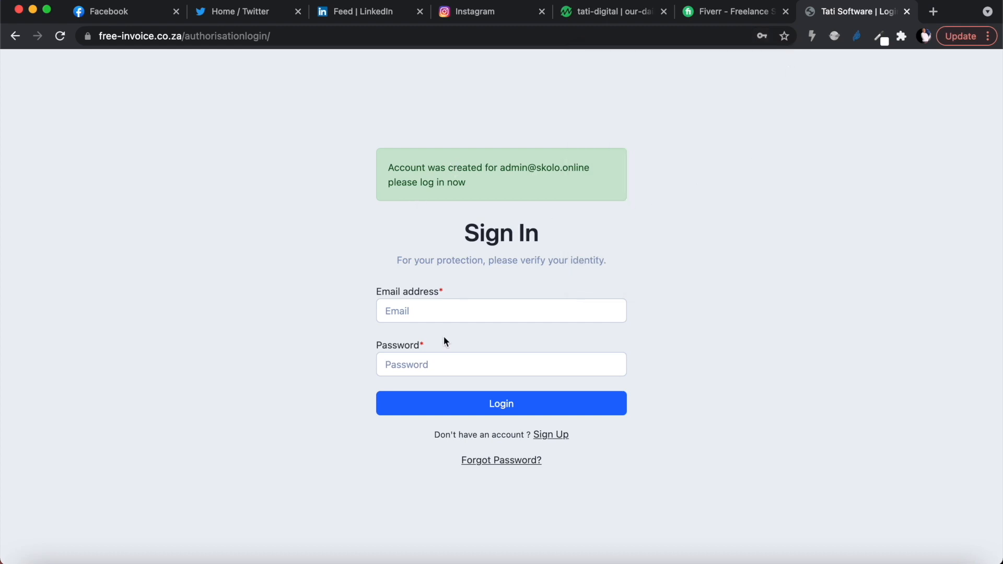
Sign in with the account e-mail and password, then dismiss the save-password prompt.
{"action": "left_click", "coordinate": [413, 306]}
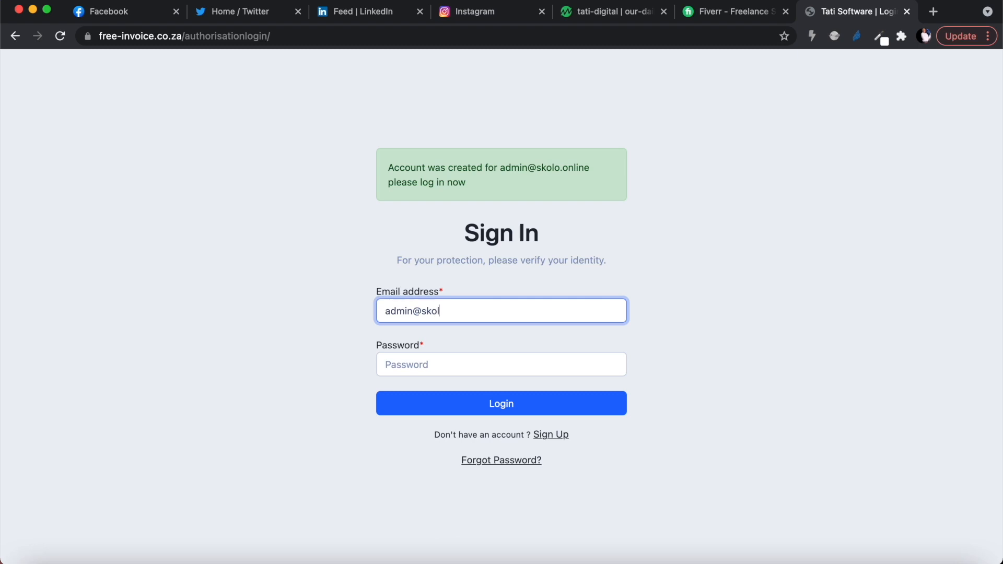
{"action": "left_click", "coordinate": [396, 362]}
{"action": "type", "text": "••"}
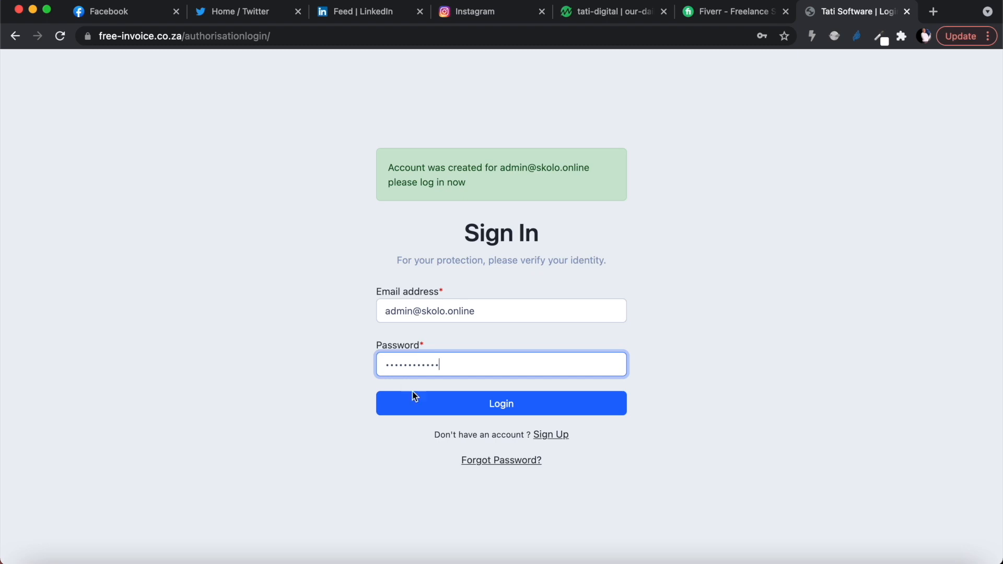
{"action": "left_click", "coordinate": [452, 411]}
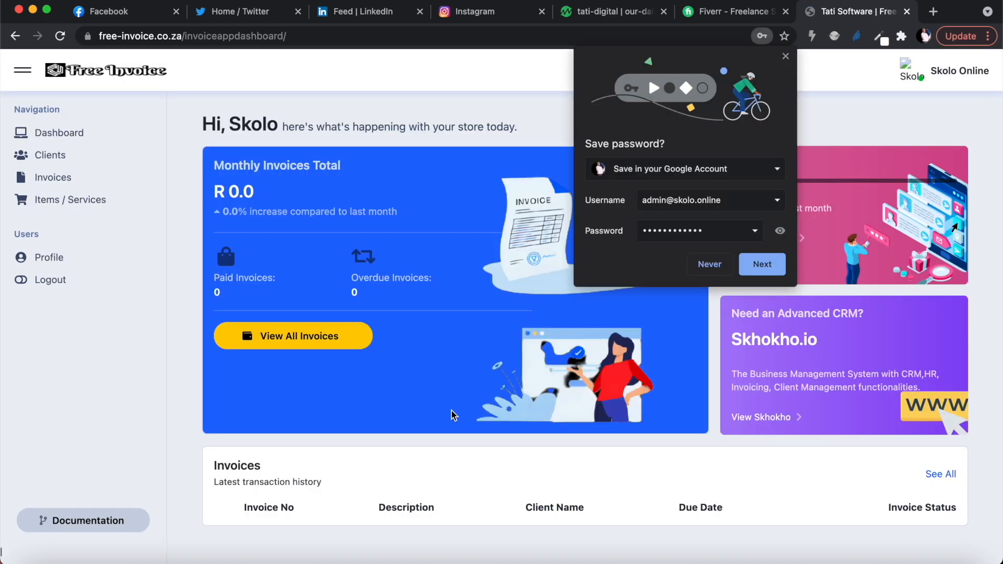
{"action": "left_click", "coordinate": [786, 56]}
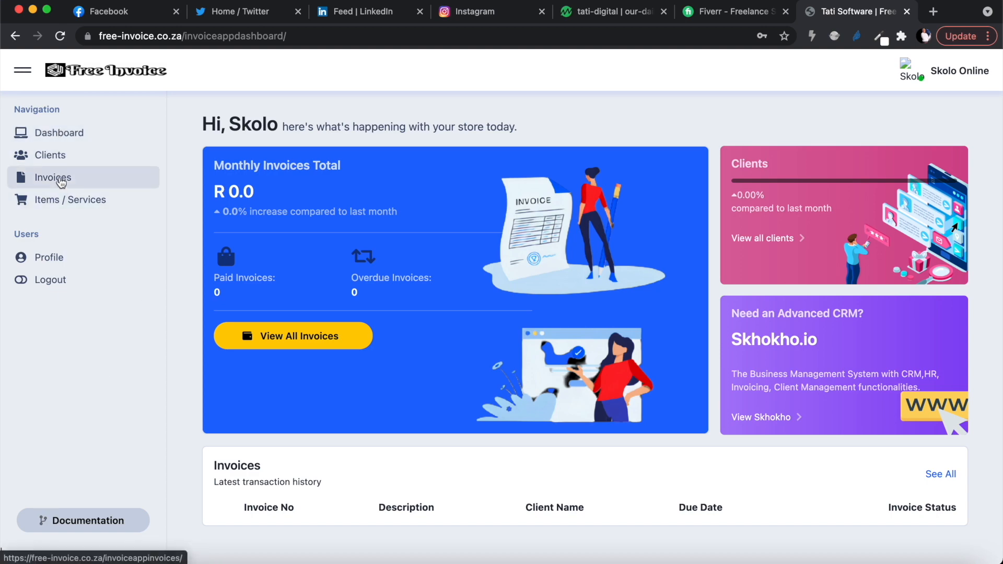
Go to the Clients page and start a new client named Youtube Advertising.
{"action": "left_click", "coordinate": [55, 179]}
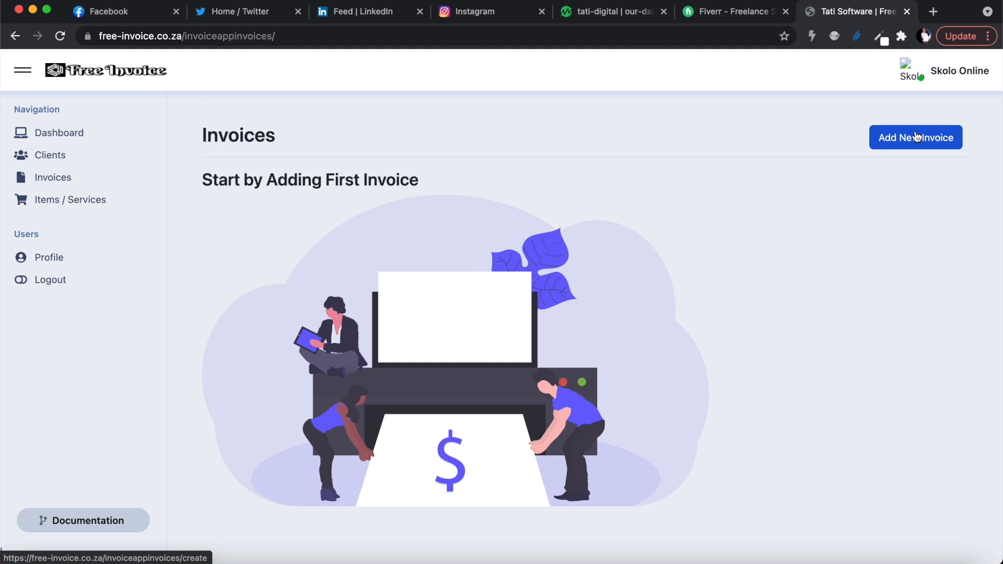
{"action": "left_click", "coordinate": [50, 158]}
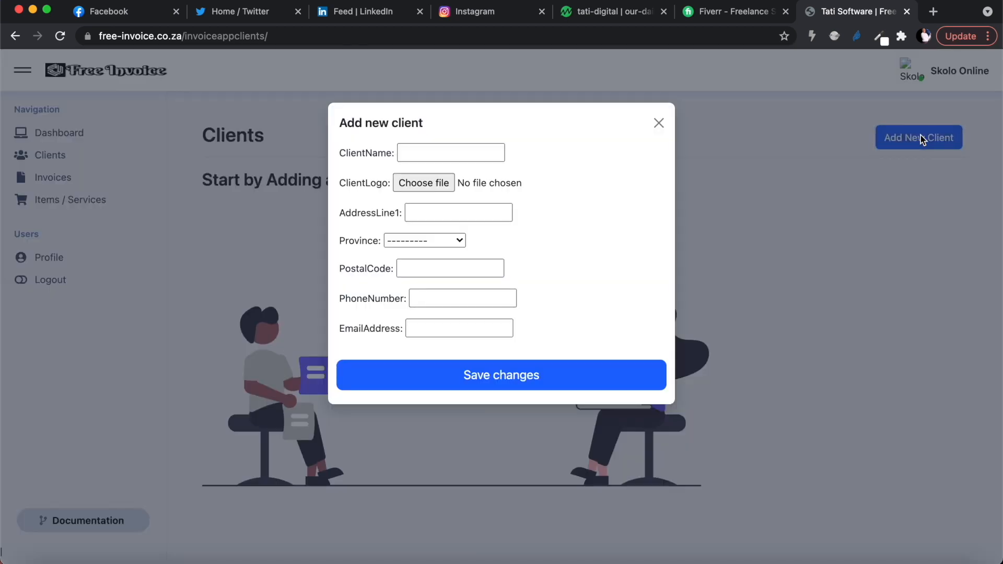
{"action": "left_click", "coordinate": [464, 151]}
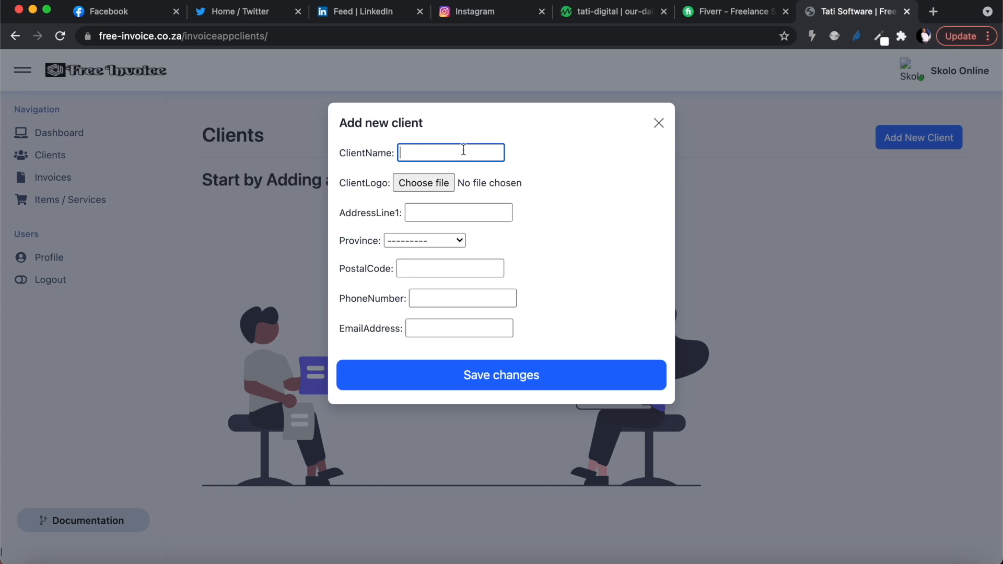
{"action": "type", "text": "Youtube Advertising"}
Upload default_logo.jpg from the Desktop as the client logo.
{"action": "left_click", "coordinate": [428, 183]}
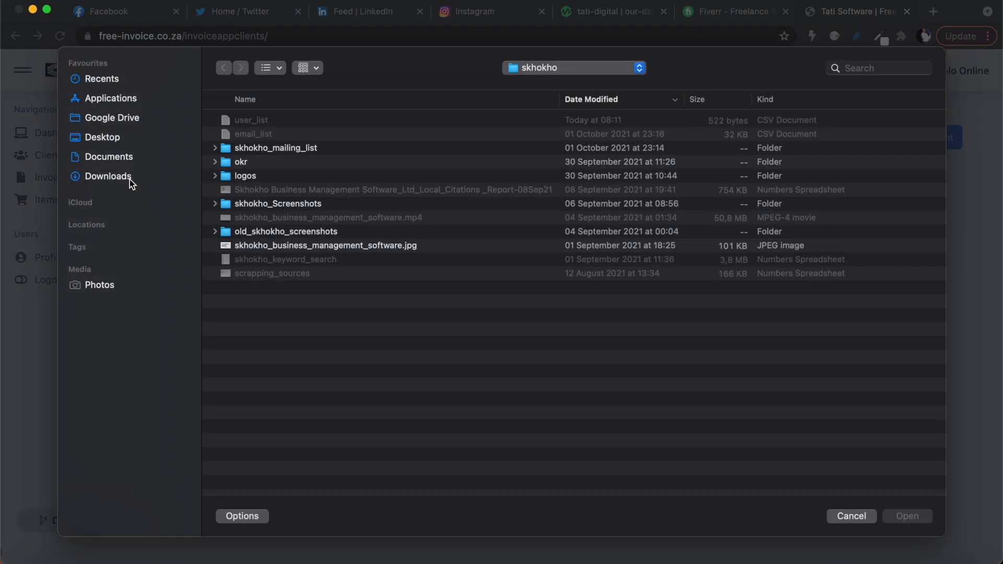
{"action": "left_click", "coordinate": [107, 137]}
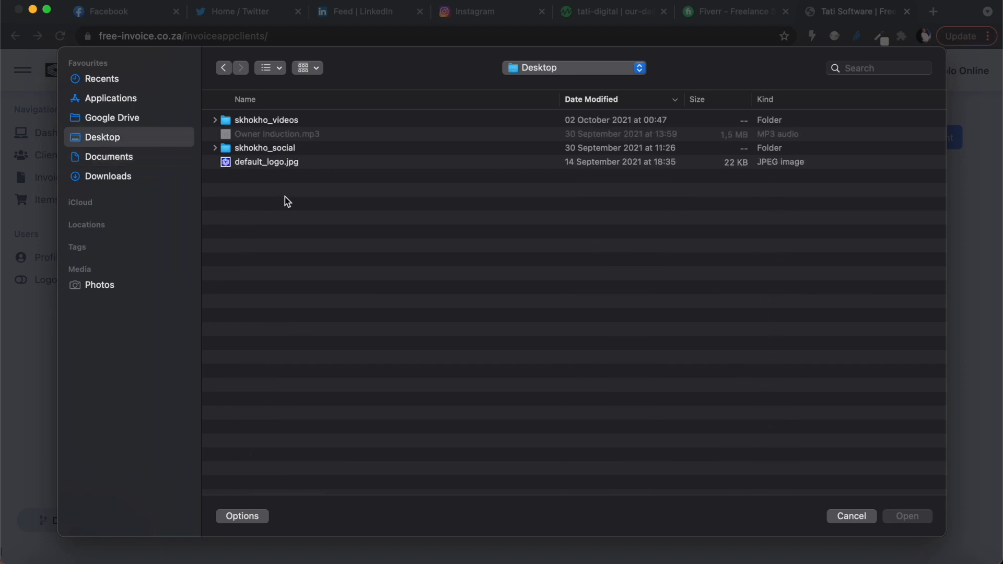
{"action": "double_click", "coordinate": [276, 166]}
Enter the client's street address in the first address line.
{"action": "left_click", "coordinate": [471, 213]}
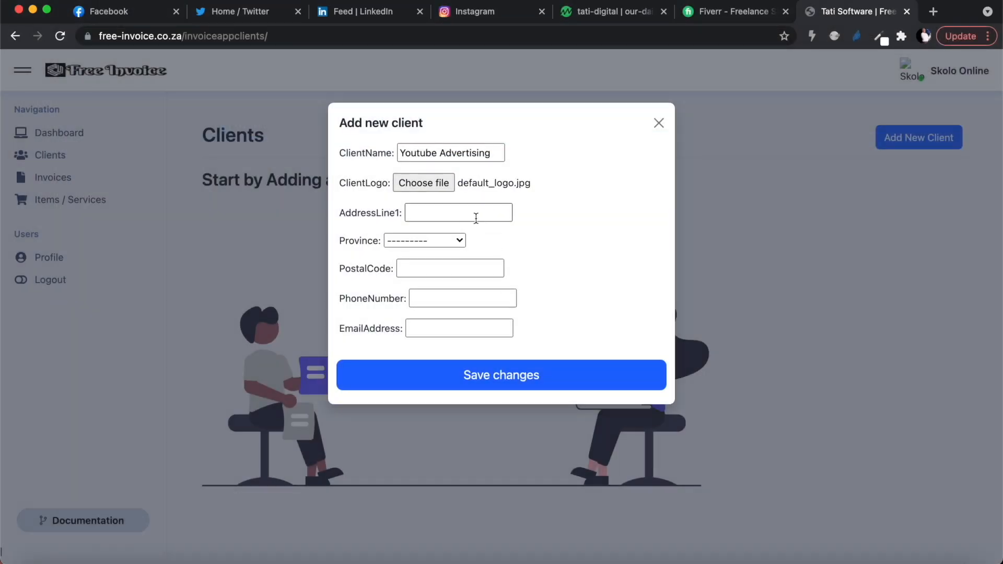
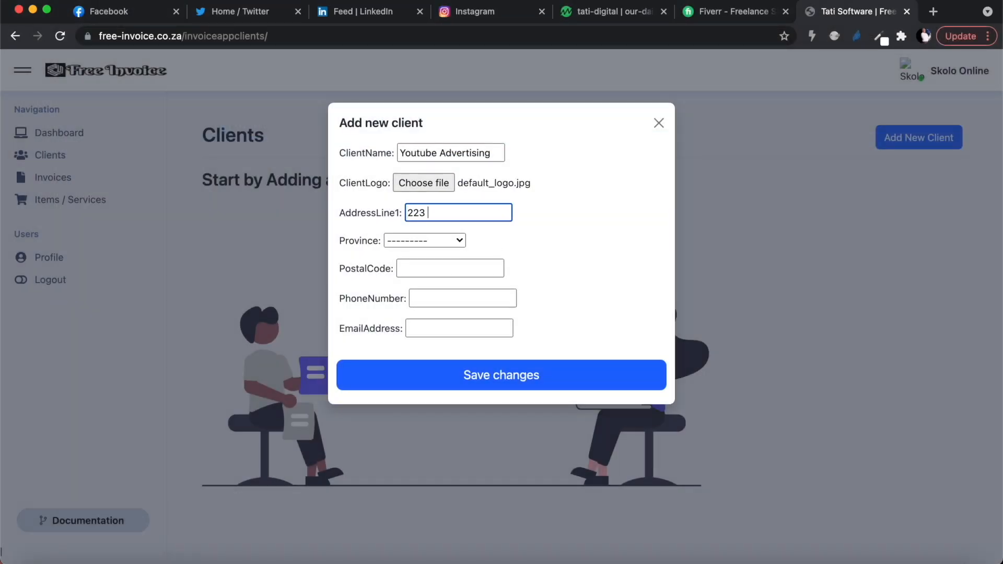
Choose Gauteng as the client's province and fill in the postal code.
{"action": "left_click", "coordinate": [431, 240]}
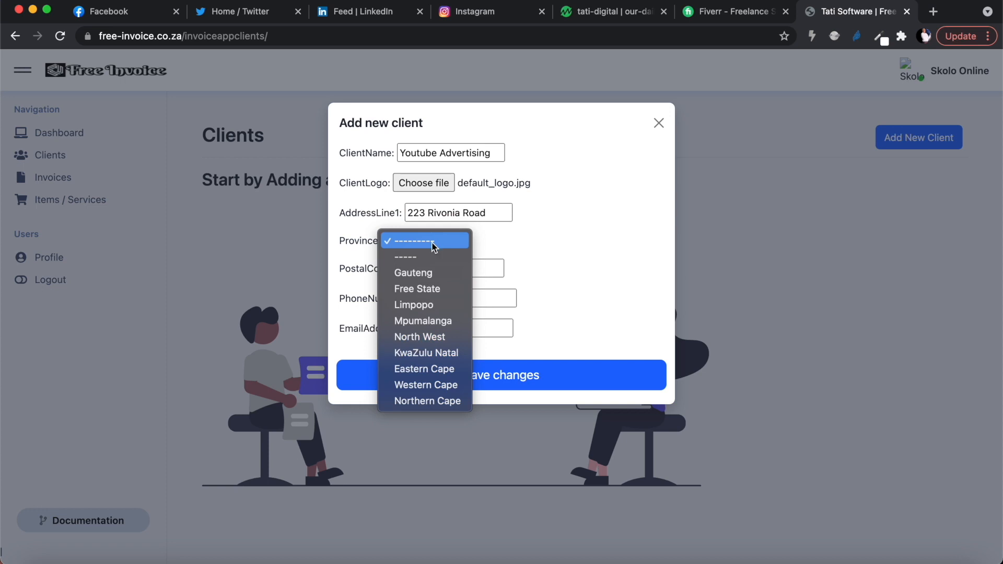
{"action": "left_click", "coordinate": [432, 274]}
{"action": "left_click", "coordinate": [430, 270]}
{"action": "type", "text": "2196"}
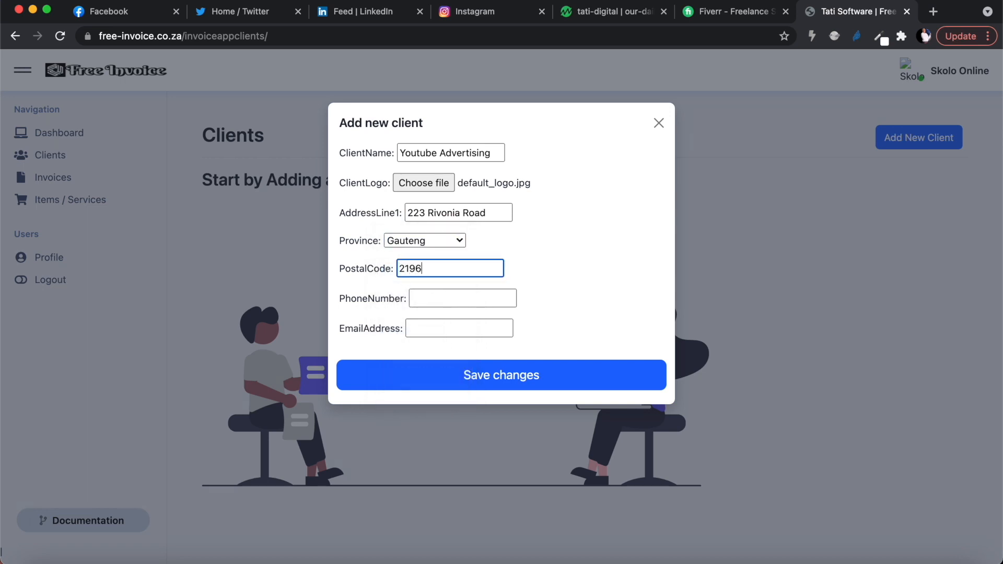
Fill in the client's phone number and e-mail address, then save the new client.
{"action": "left_click", "coordinate": [429, 299]}
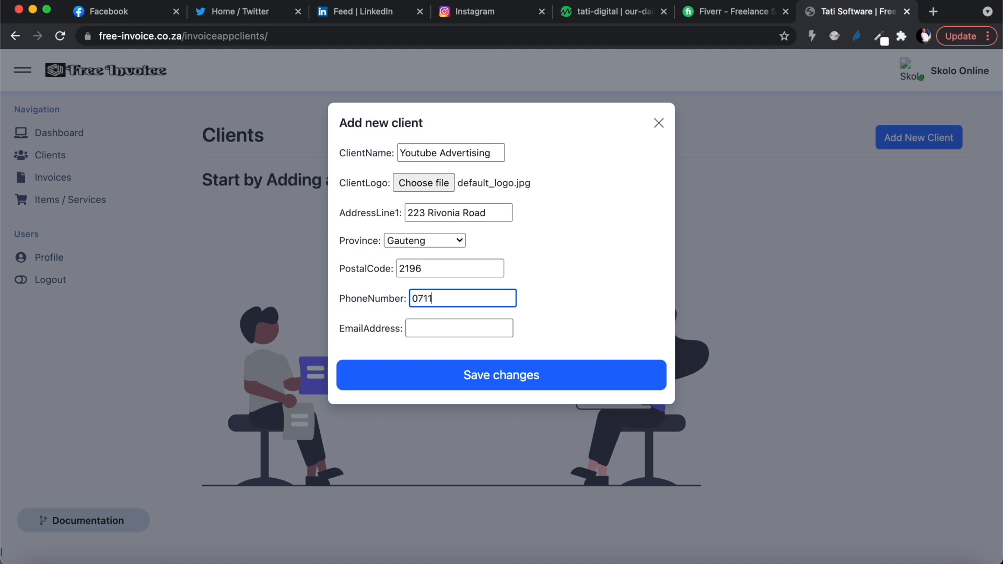
{"action": "left_click", "coordinate": [453, 335]}
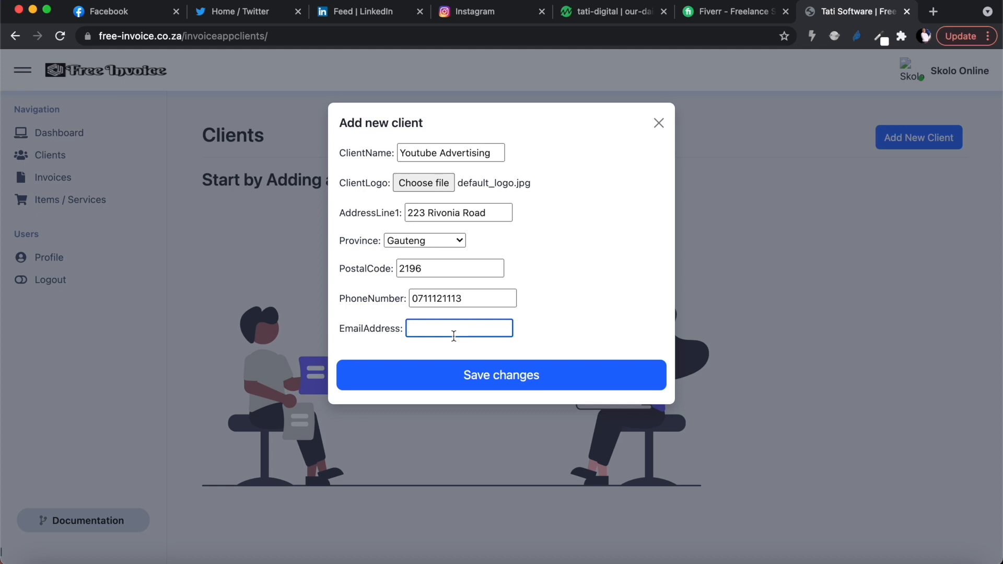
{"action": "left_click", "coordinate": [537, 374]}
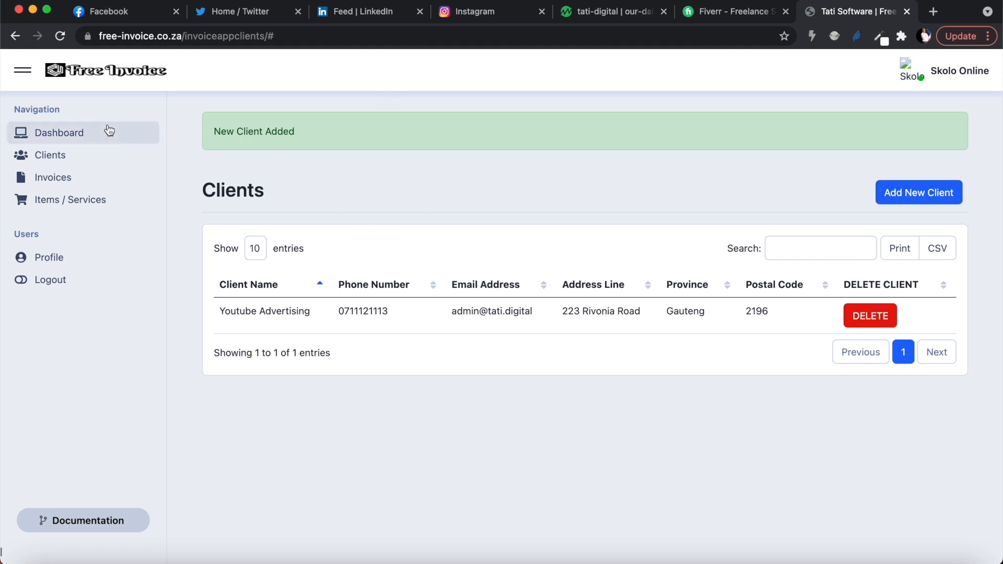
Open the Invoices page and start creating a new invoice.
{"action": "left_click", "coordinate": [59, 178]}
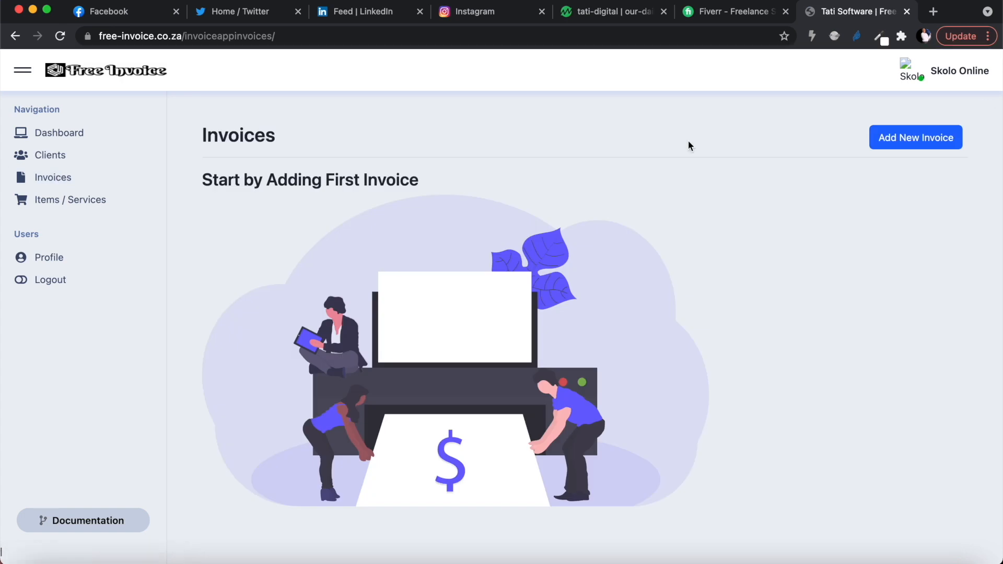
{"action": "left_click", "coordinate": [898, 145]}
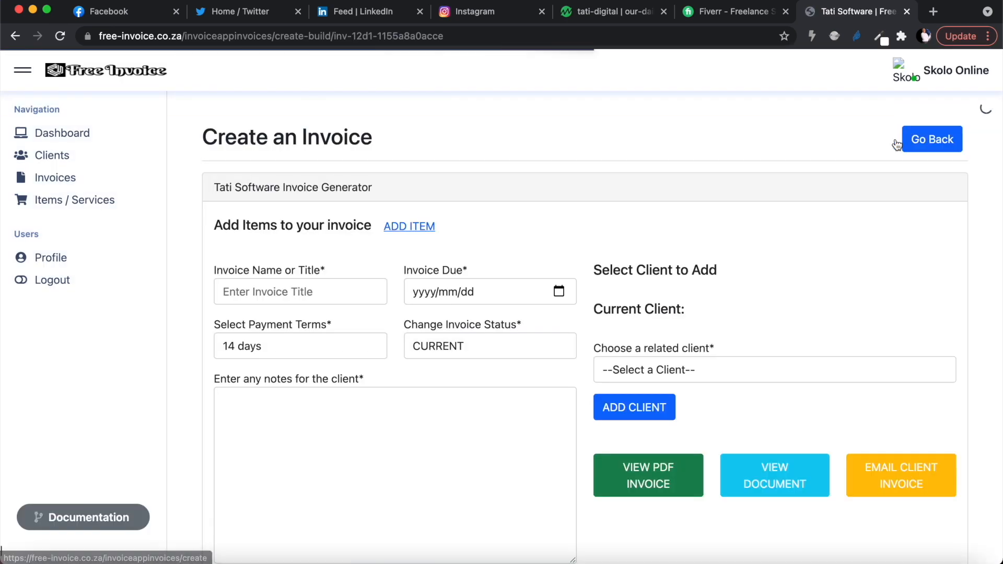
{"action": "scroll", "coordinate": [418, 359], "scroll_direction": "down", "scroll_amount": 2}
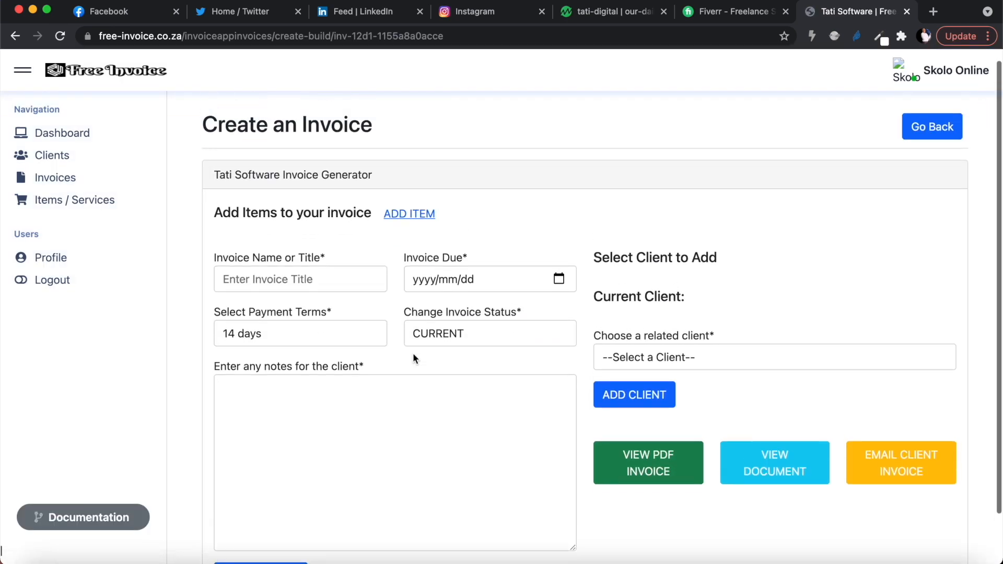
Add an invoice item titled Weekly Advertising.
{"action": "left_click", "coordinate": [413, 213]}
{"action": "left_click", "coordinate": [403, 158]}
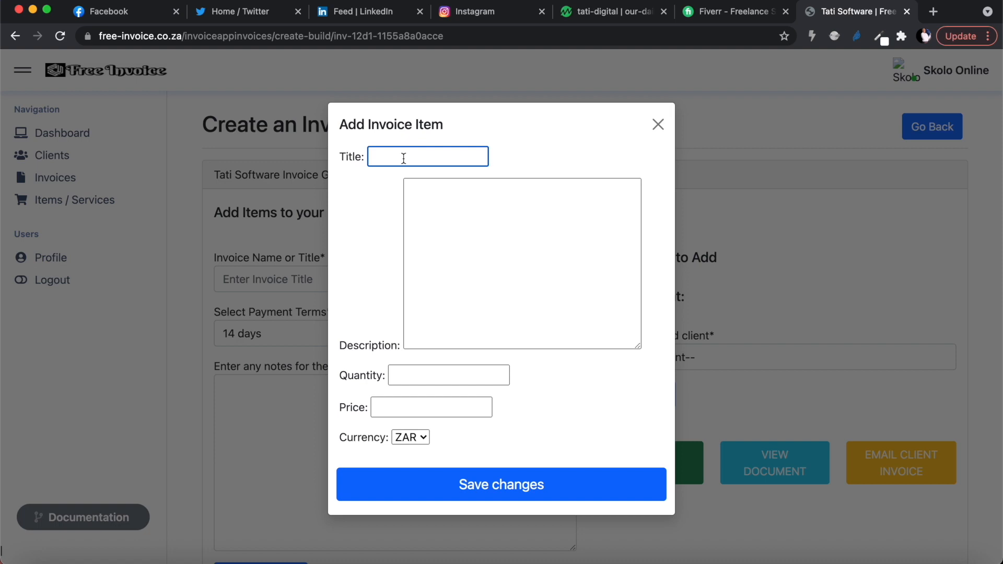
{"action": "type", "text": "Weekt"}
{"action": "type", "text": "y Advertising"}
Describe the item as "Weekly advertising cost for all the work that we do for you".
{"action": "left_click", "coordinate": [435, 212]}
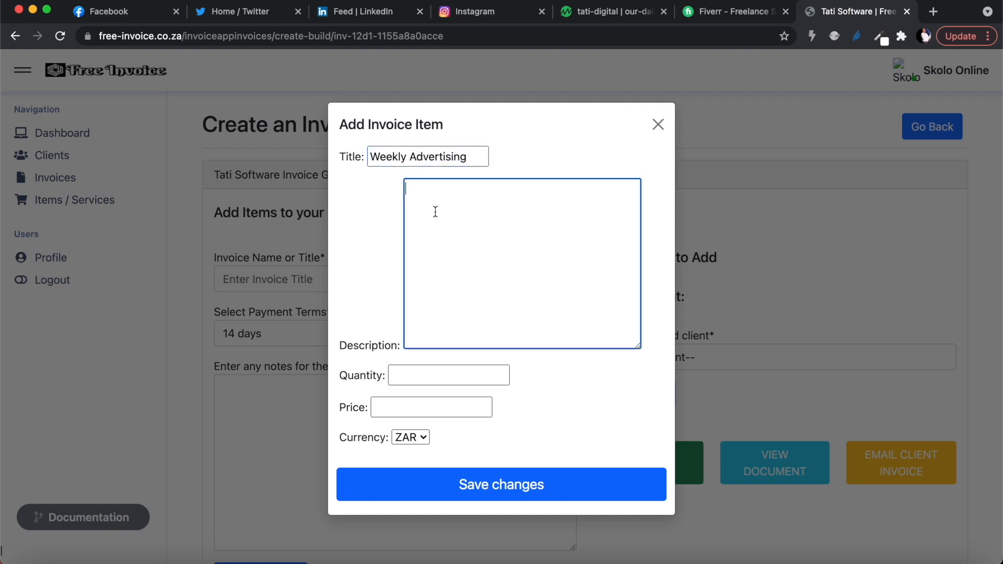
{"action": "type", "text": "Weekly adverti"}
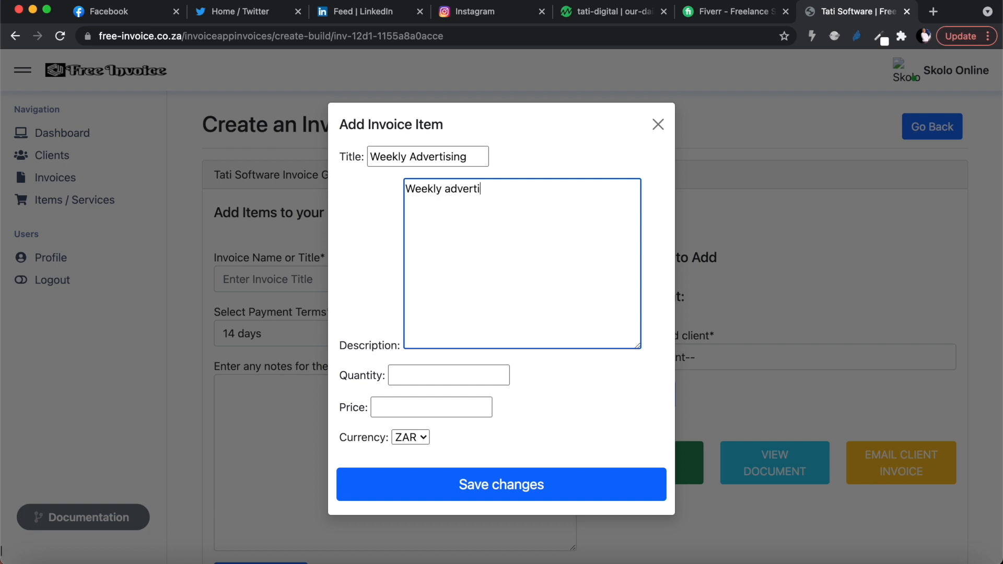
{"action": "type", "text": "sing cost for all the work "}
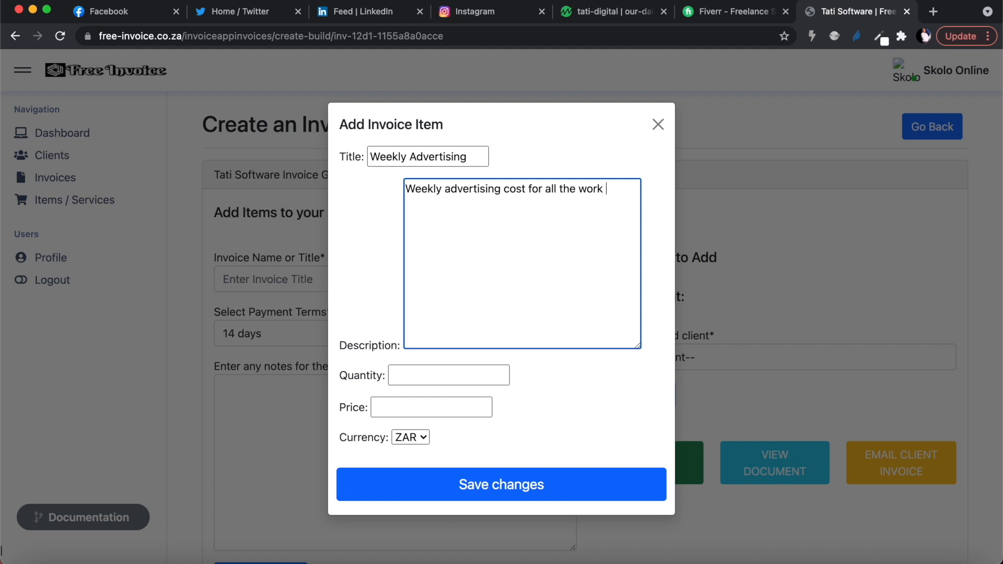
{"action": "type", "text": "that we do for you"}
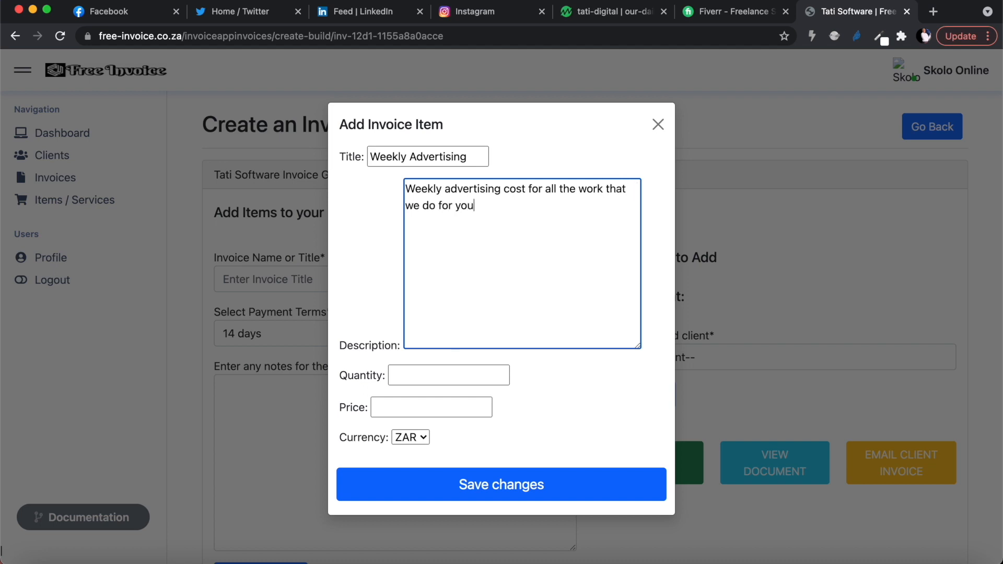
Set the item's quantity to 1 and price to 2100 in ZAR, then save the item.
{"action": "left_click", "coordinate": [447, 378]}
{"action": "type", "text": "1"}
{"action": "left_click", "coordinate": [418, 409]}
{"action": "type", "text": "21"}
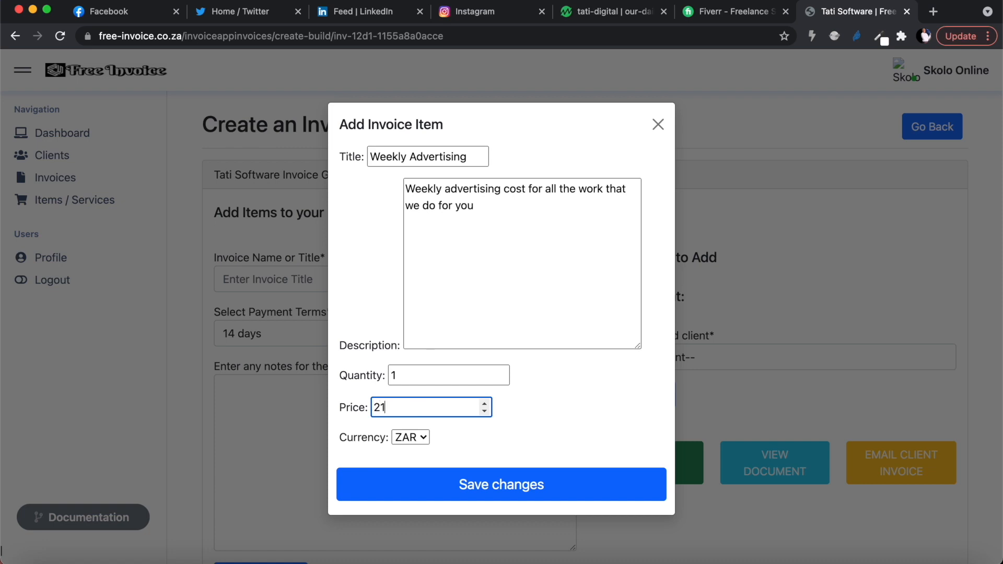
{"action": "type", "text": "00"}
{"action": "left_click", "coordinate": [412, 439]}
{"action": "left_click", "coordinate": [413, 439]}
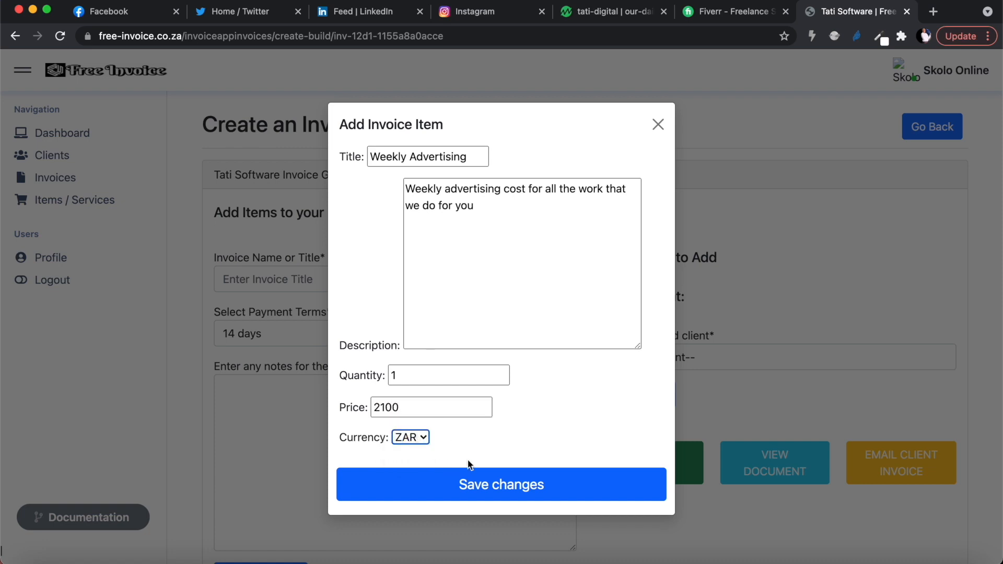
{"action": "left_click", "coordinate": [509, 487]}
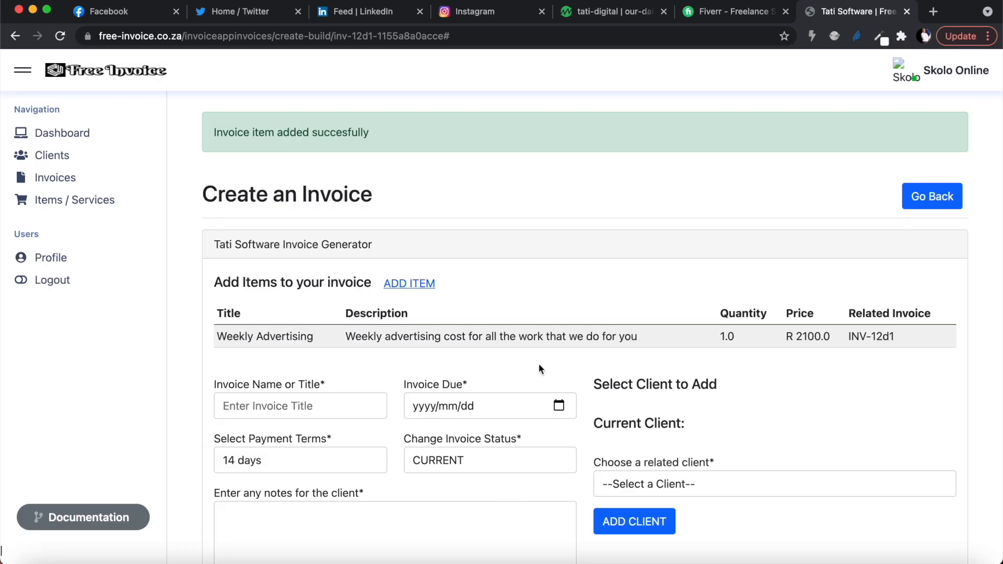
Set the invoice due date to 2021/10/08.
{"action": "scroll", "coordinate": [538, 364], "scroll_direction": "down", "scroll_amount": 2}
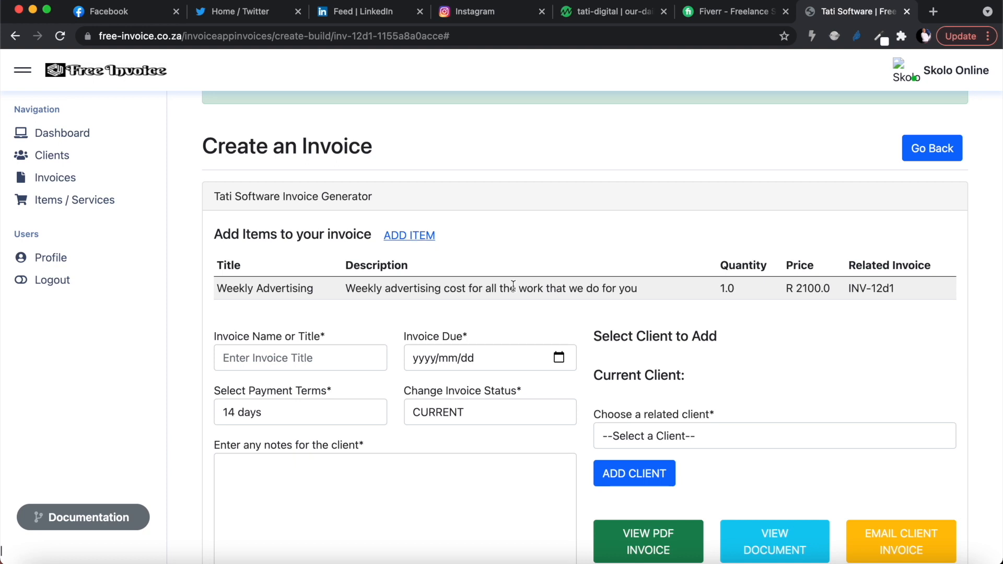
{"action": "scroll", "coordinate": [335, 459], "scroll_direction": "down", "scroll_amount": 5}
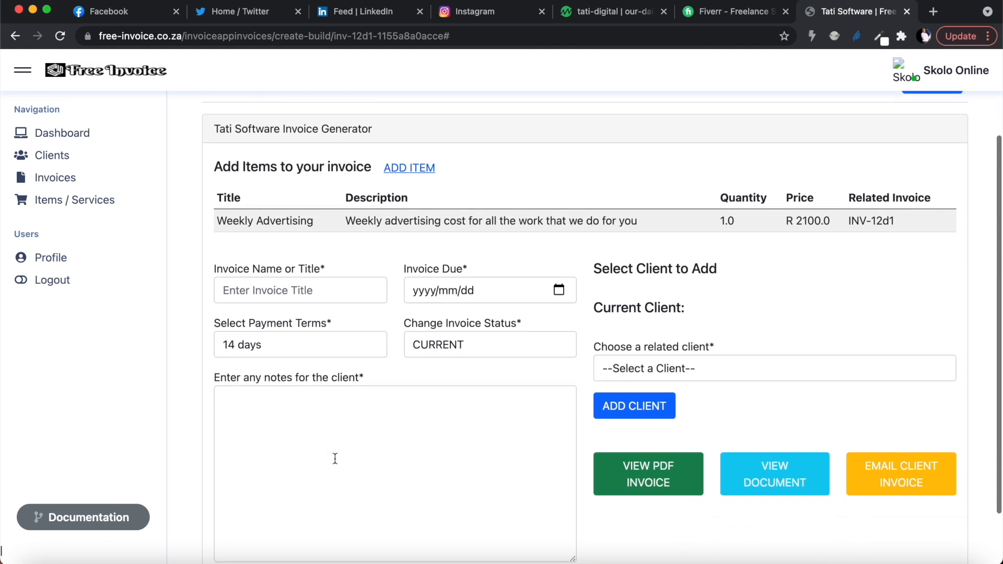
{"action": "left_click", "coordinate": [559, 234]}
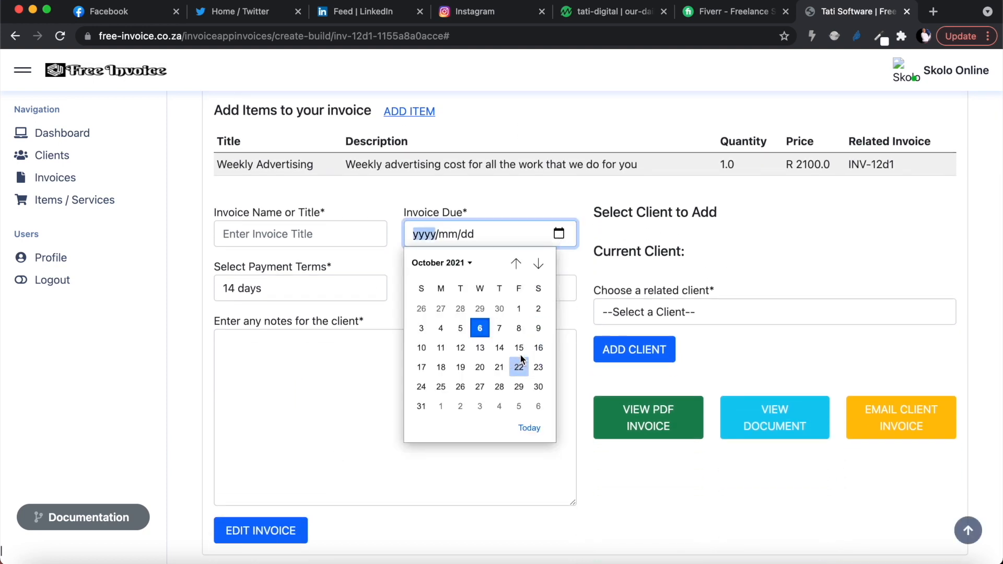
{"action": "left_click", "coordinate": [525, 329]}
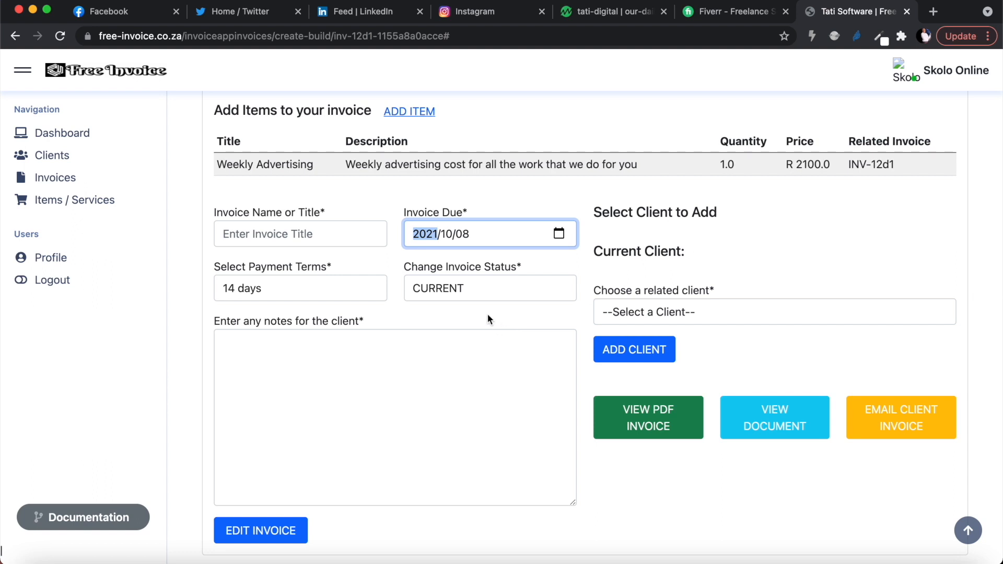
{"action": "left_click", "coordinate": [434, 290]}
{"action": "left_click", "coordinate": [433, 290]}
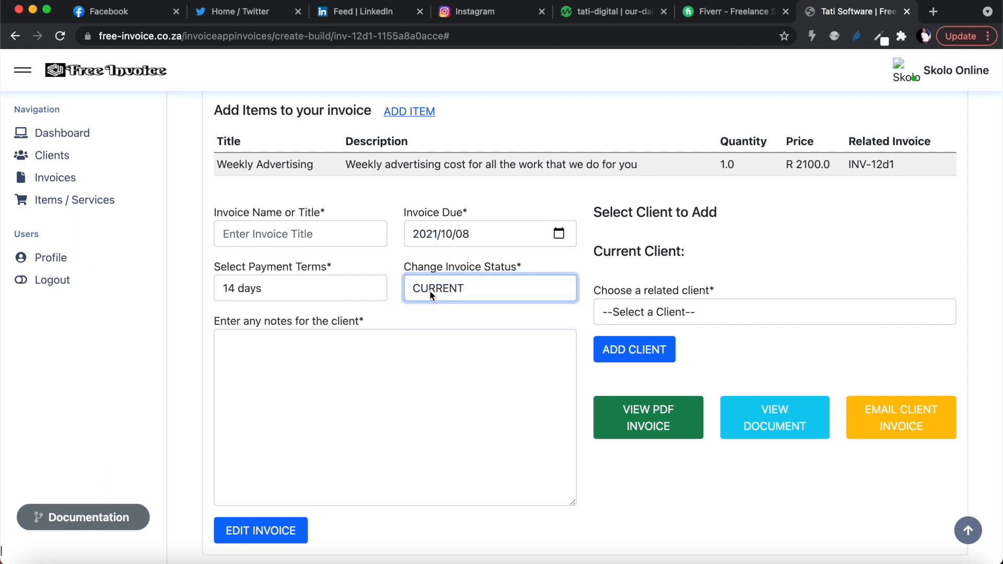
Name the invoice First Invoice.
{"action": "left_click", "coordinate": [284, 238]}
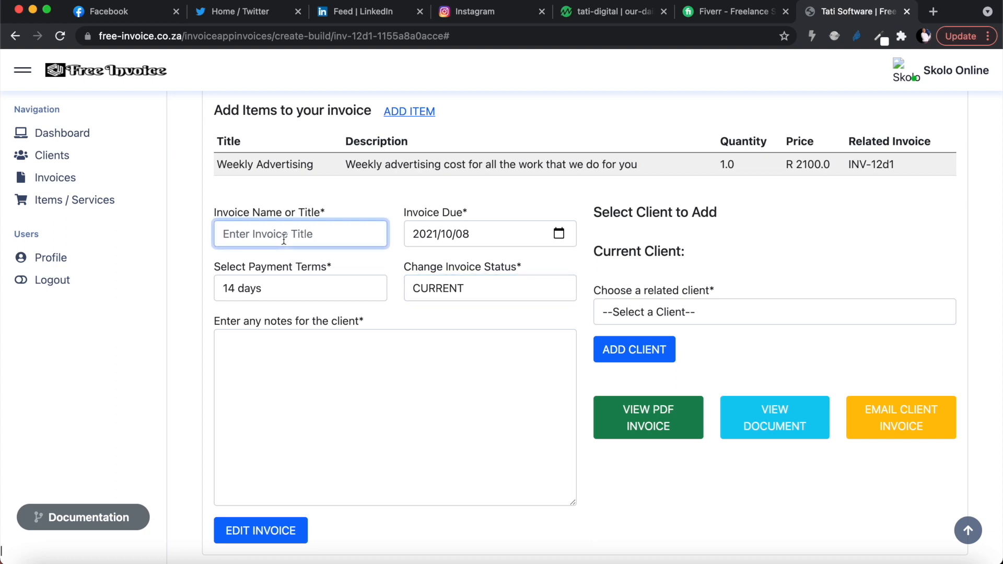
{"action": "type", "text": "First In"}
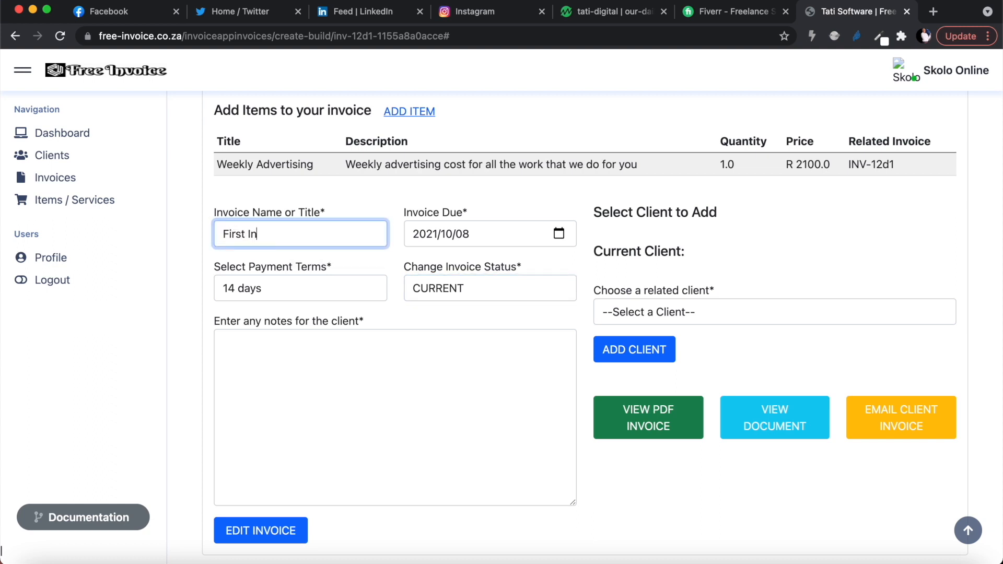
{"action": "type", "text": "voice"}
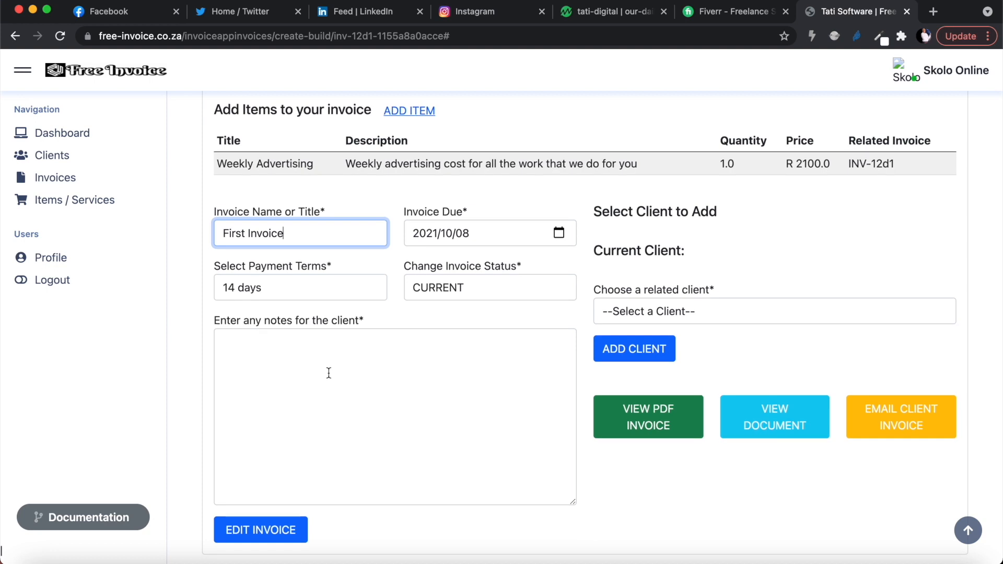
Write client notes asking for payment into the ABSA bank account with its account number and branch code, then save the invoice.
{"action": "scroll", "coordinate": [328, 372], "scroll_direction": "down", "scroll_amount": 1}
{"action": "left_click", "coordinate": [323, 358]}
{"action": "type", "text": "Pay"}
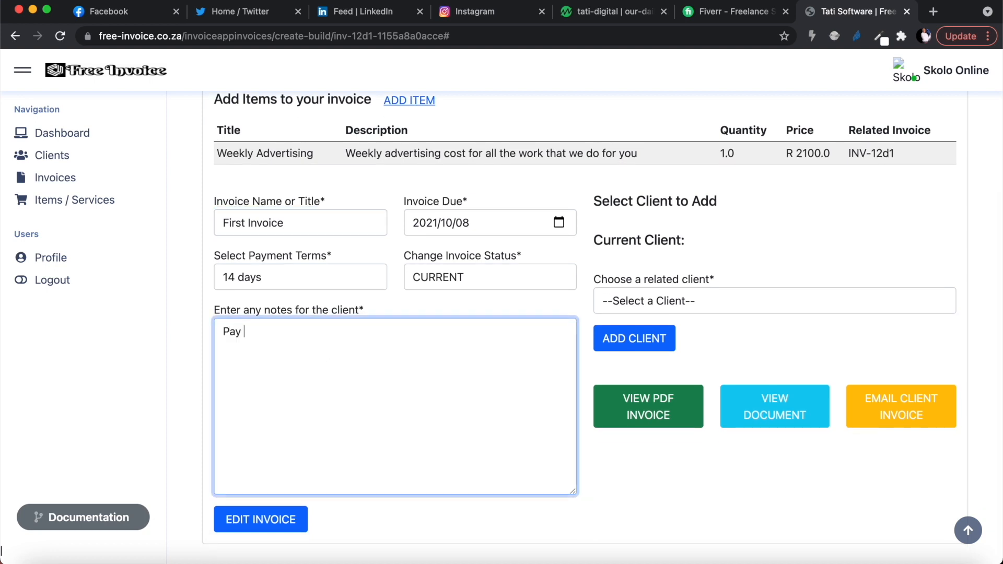
{"action": "type", "text": " in to the following ban"}
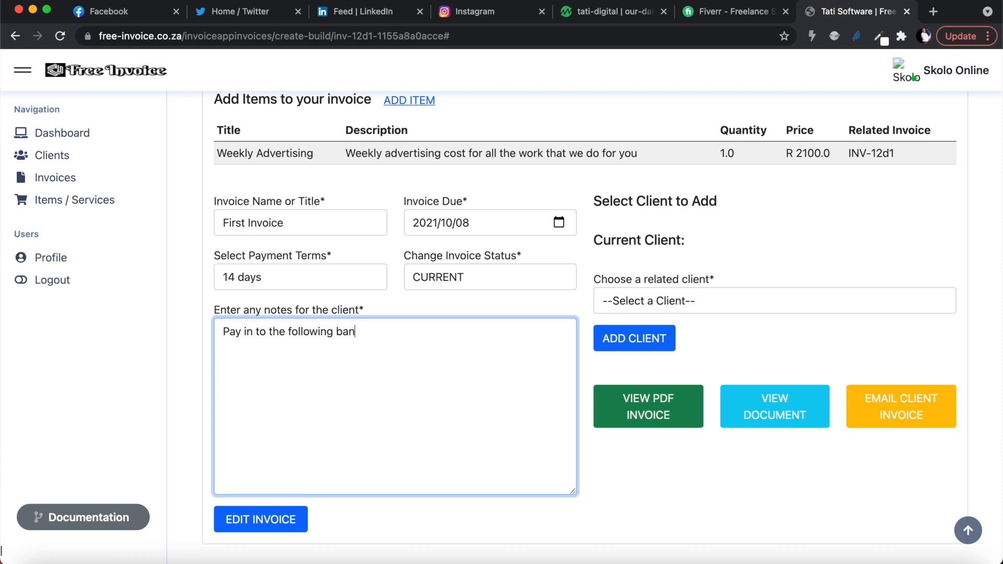
{"action": "type", "text": "k account: ABSA. Account "}
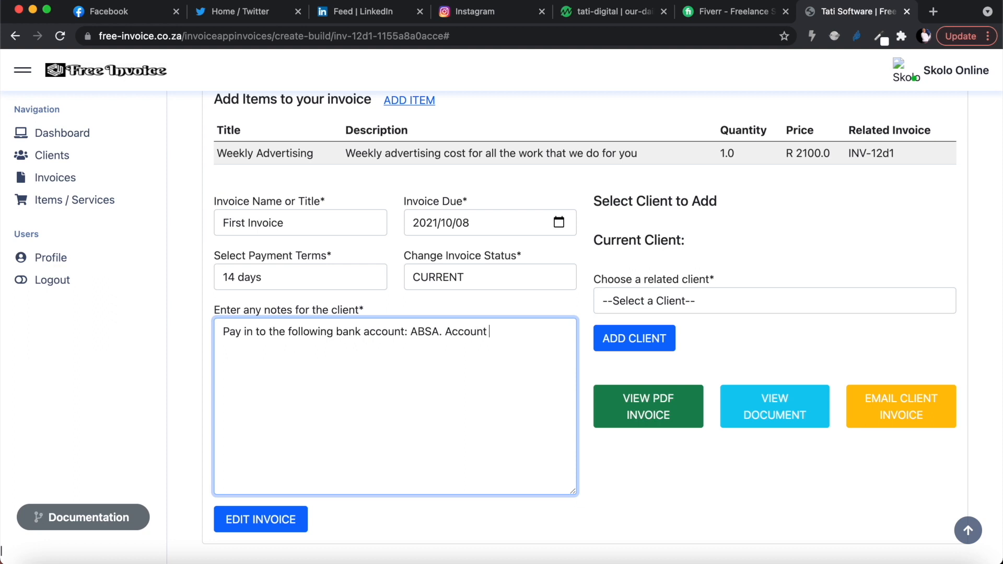
{"action": "type", "text": "Number: 123456789. "}
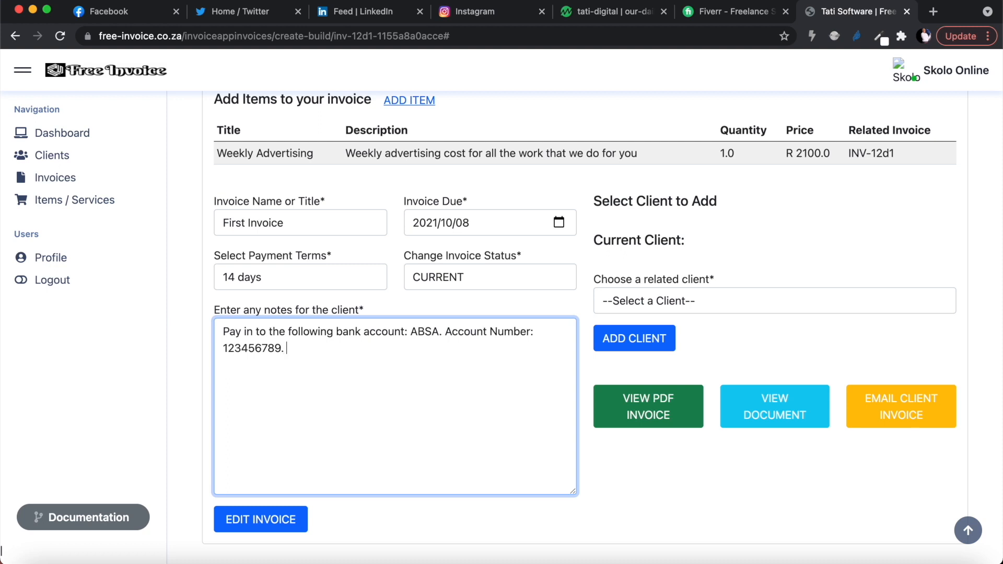
{"action": "type", "text": "Bracnh"}
{"action": "key", "text": "BackSpace"}
{"action": "key", "text": "BackSpace"}
{"action": "type", "text": "h code: 123456."}
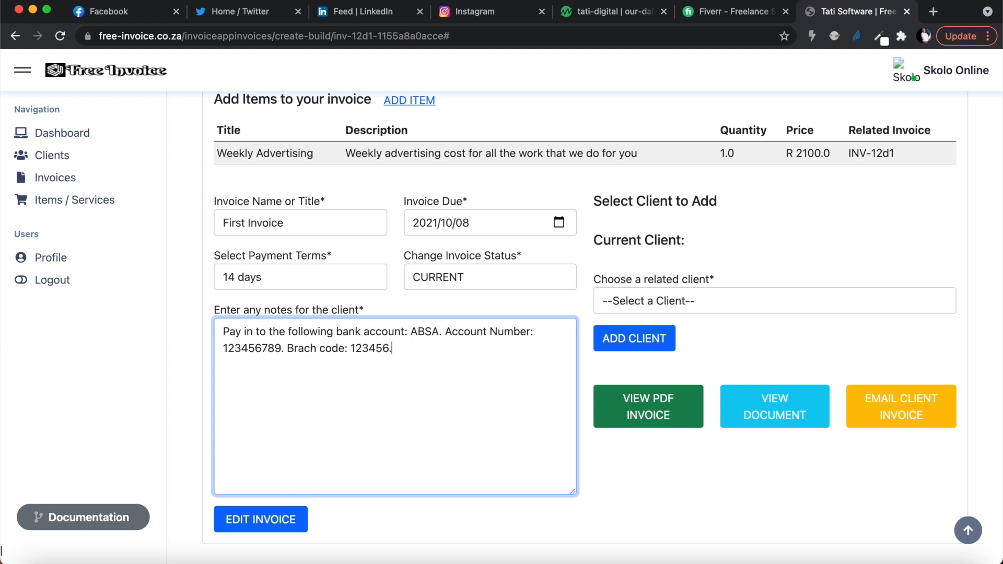
{"action": "left_click", "coordinate": [250, 528]}
{"action": "scroll", "coordinate": [377, 446], "scroll_direction": "down", "scroll_amount": 5}
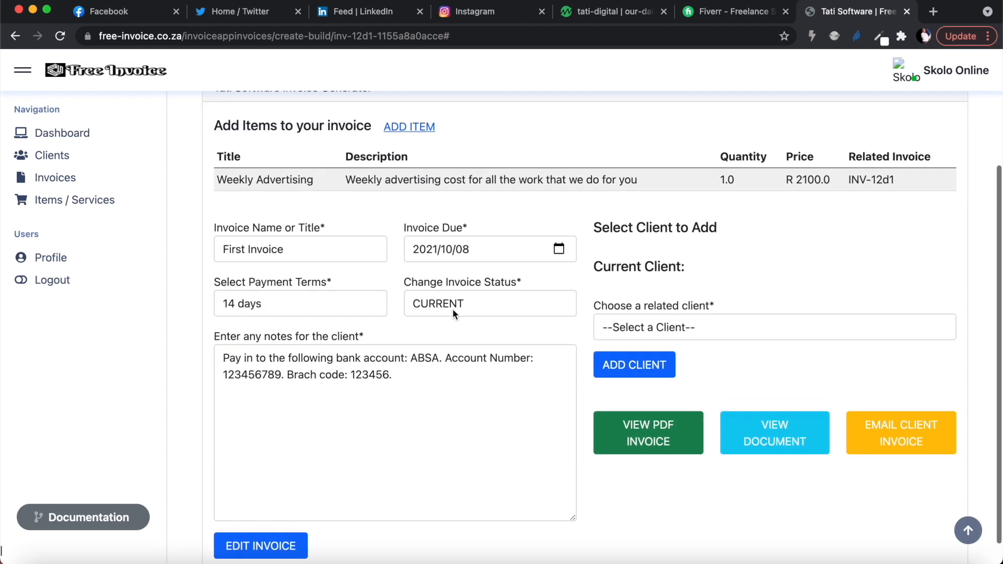
Attach Youtube Advertising as the invoice's client.
{"action": "left_click", "coordinate": [687, 303]}
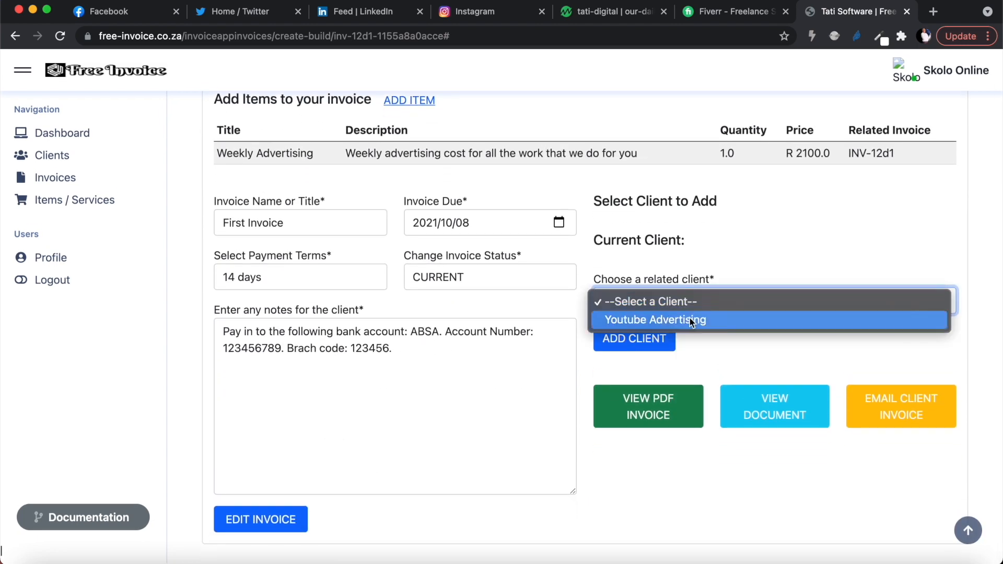
{"action": "left_click", "coordinate": [689, 318]}
{"action": "left_click", "coordinate": [641, 346]}
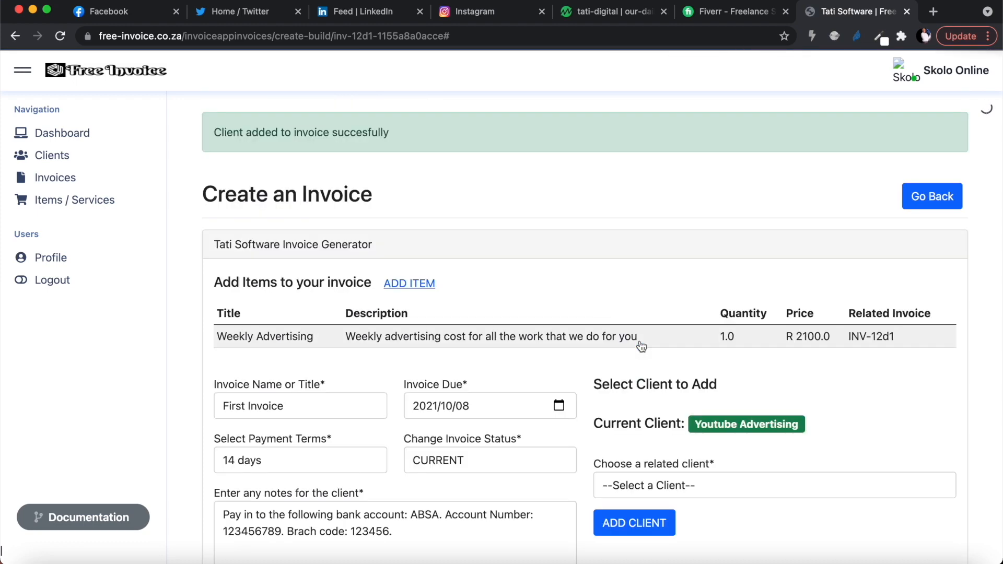
{"action": "scroll", "coordinate": [732, 250], "scroll_direction": "down", "scroll_amount": 5}
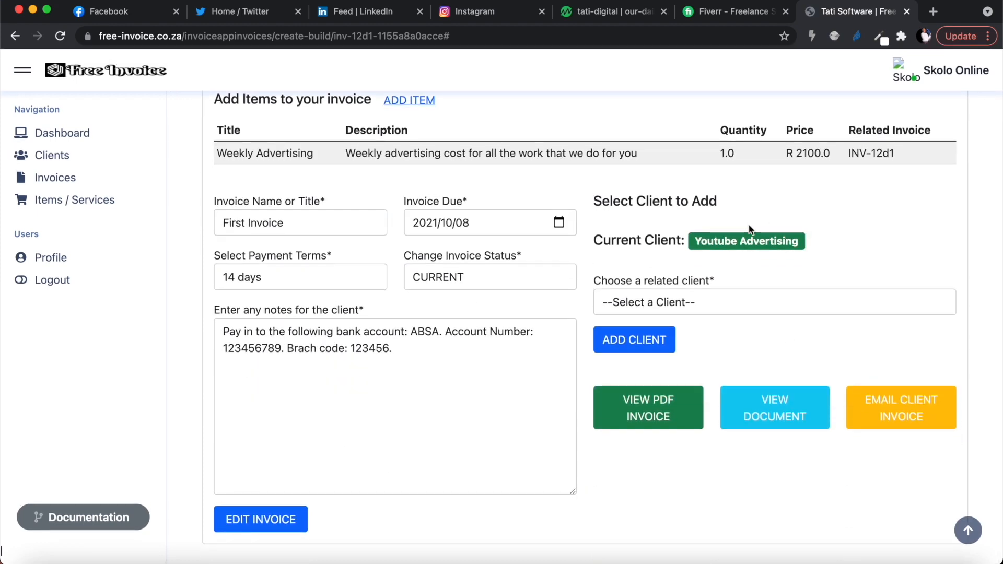
Preview the invoice as a PDF, then return to the invoice page.
{"action": "scroll", "coordinate": [793, 287], "scroll_direction": "up", "scroll_amount": 1}
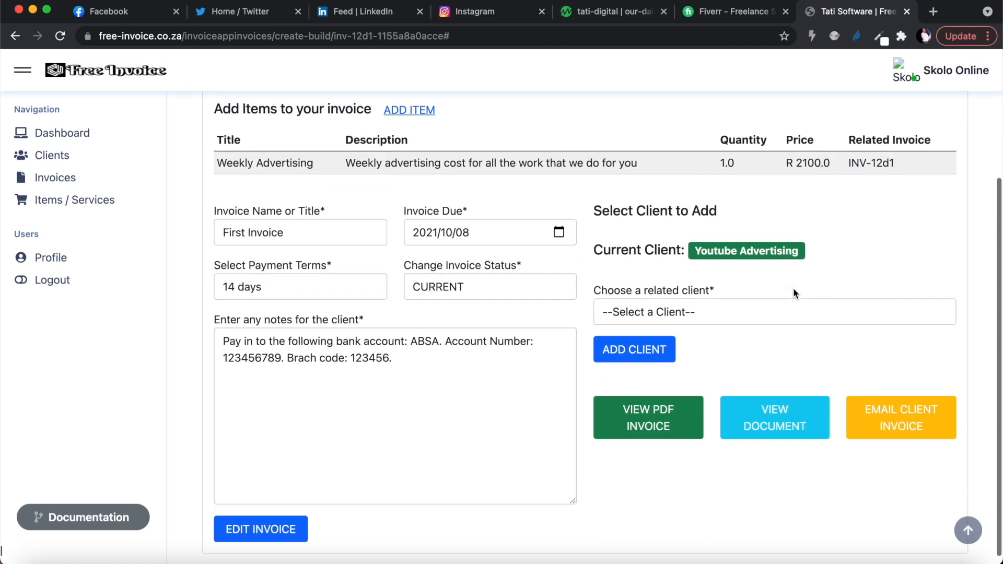
{"action": "scroll", "coordinate": [794, 293], "scroll_direction": "down", "scroll_amount": 1}
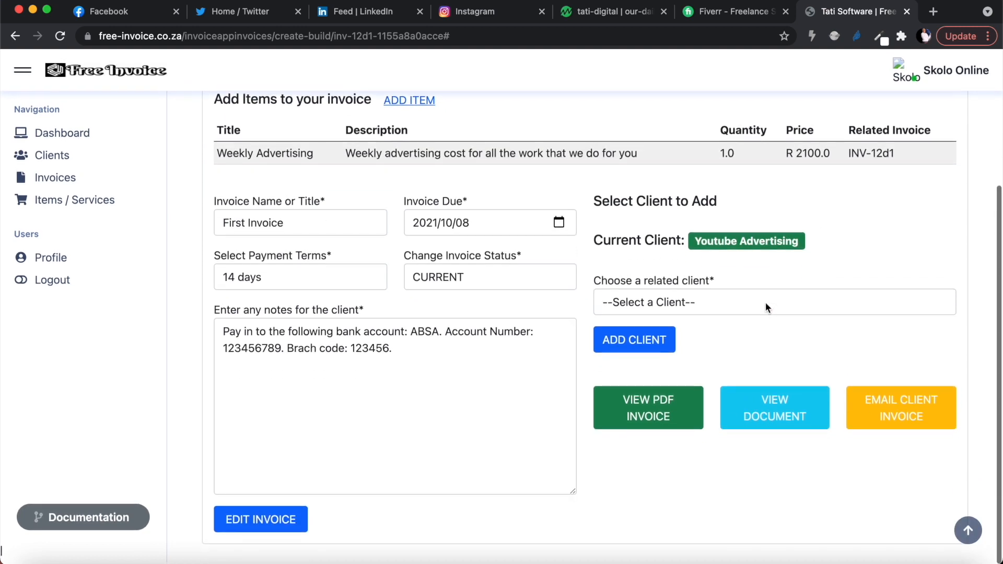
{"action": "left_click", "coordinate": [659, 413]}
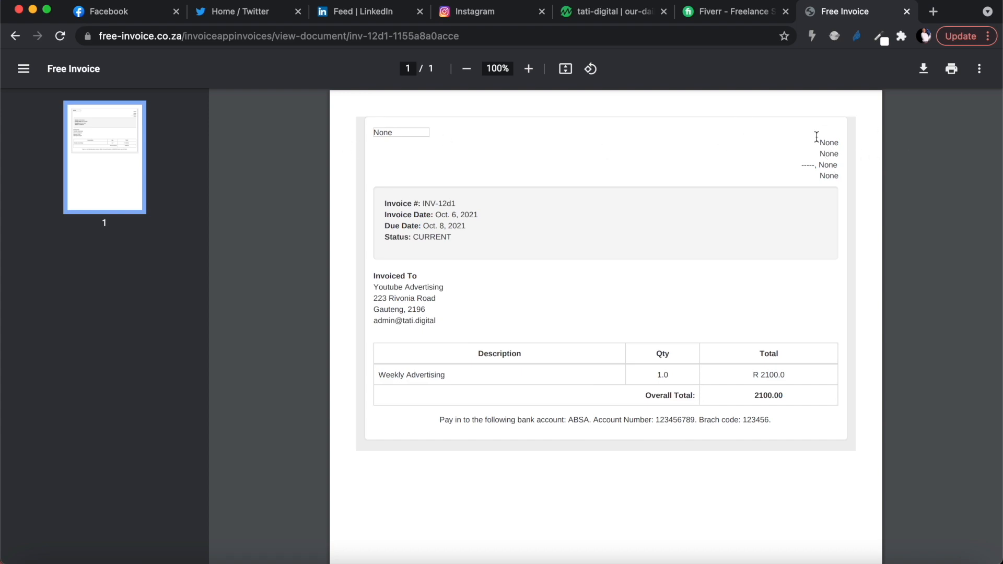
{"action": "left_click", "coordinate": [15, 36]}
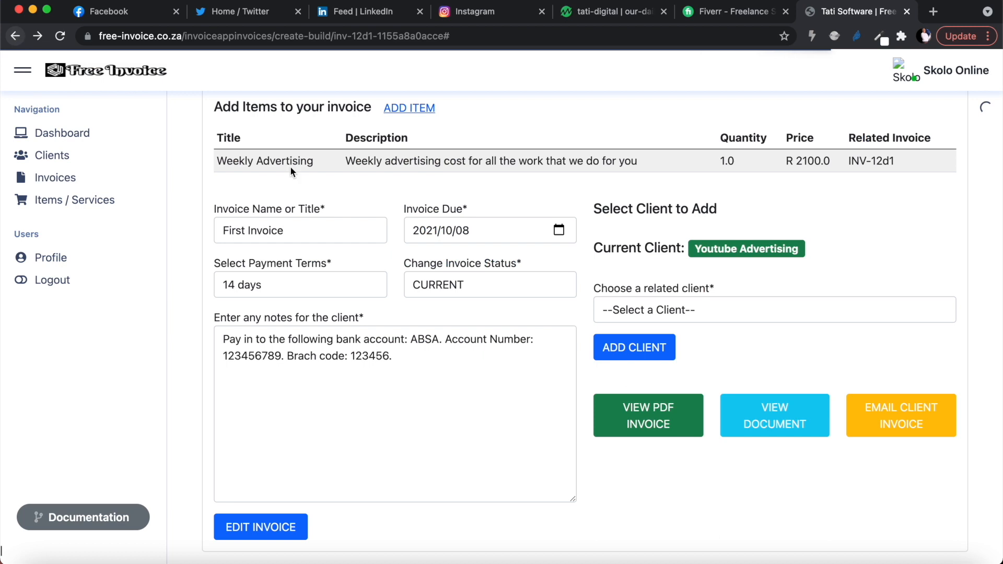
Open the company profile editor and set the company name to Skolo Online.
{"action": "scroll", "coordinate": [367, 290], "scroll_direction": "up", "scroll_amount": 5}
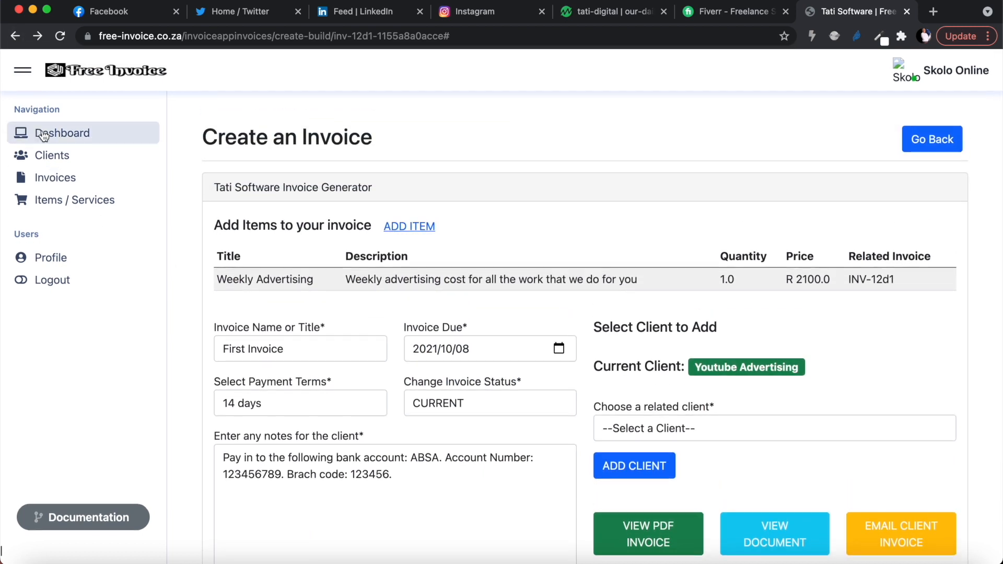
{"action": "left_click", "coordinate": [50, 260]}
{"action": "scroll", "coordinate": [331, 314], "scroll_direction": "down", "scroll_amount": 3}
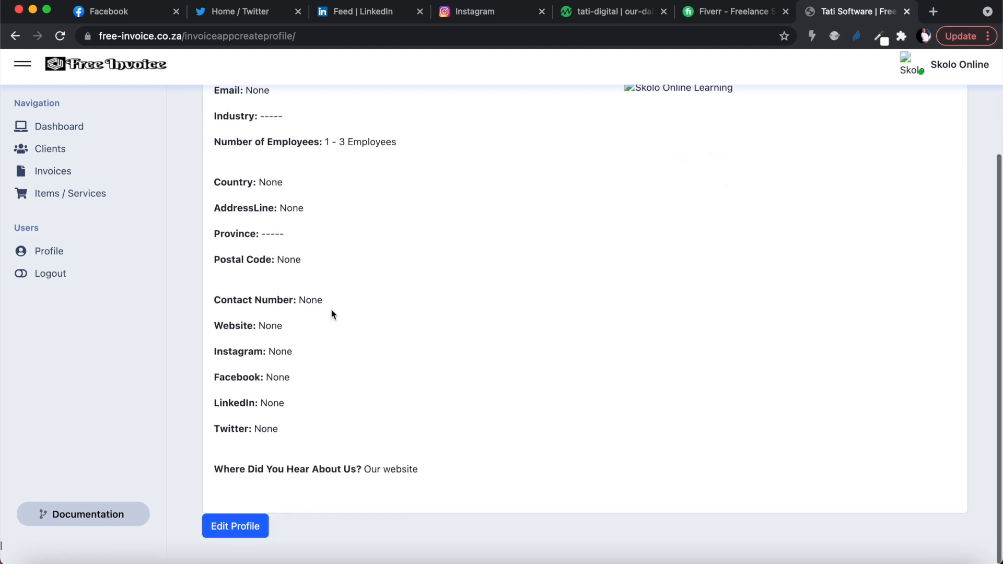
{"action": "left_click", "coordinate": [236, 529]}
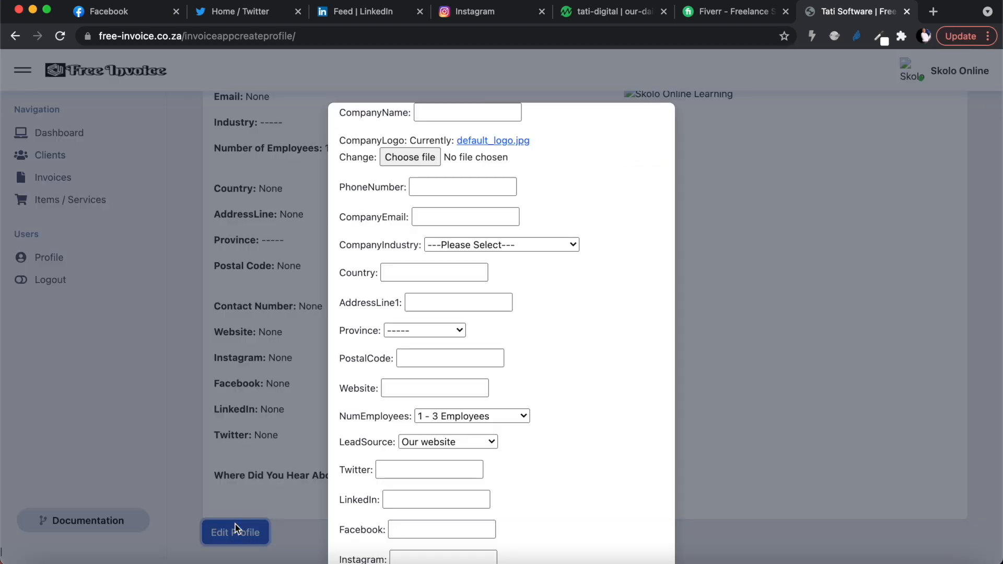
{"action": "left_click", "coordinate": [443, 110]}
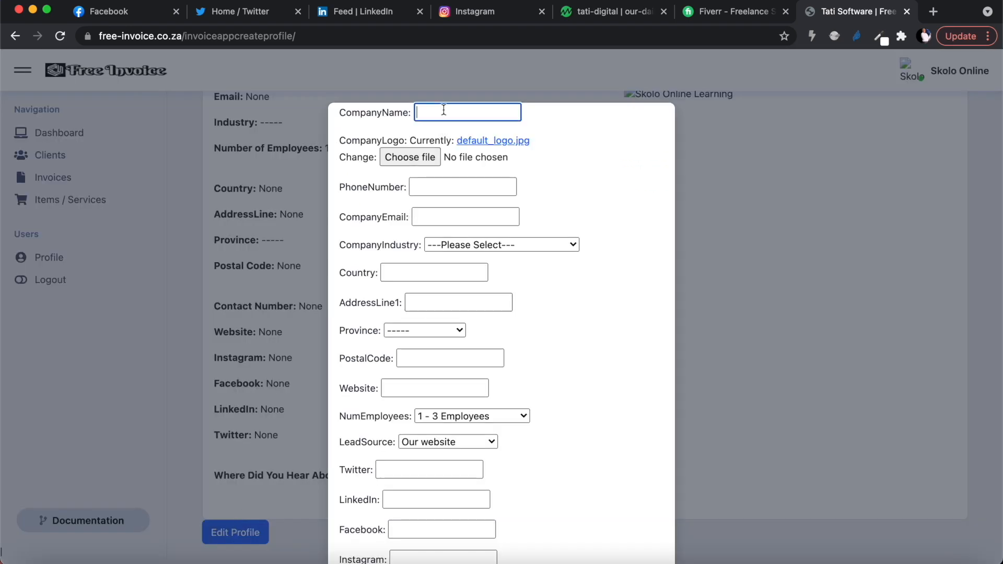
{"action": "type", "text": "Skolo Online"}
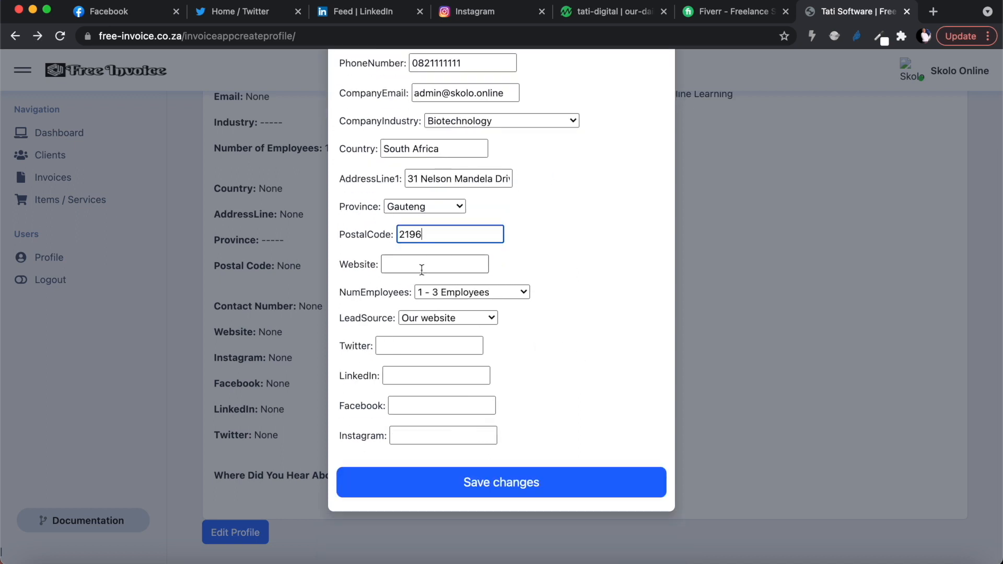
{"action": "left_click", "coordinate": [422, 270]}
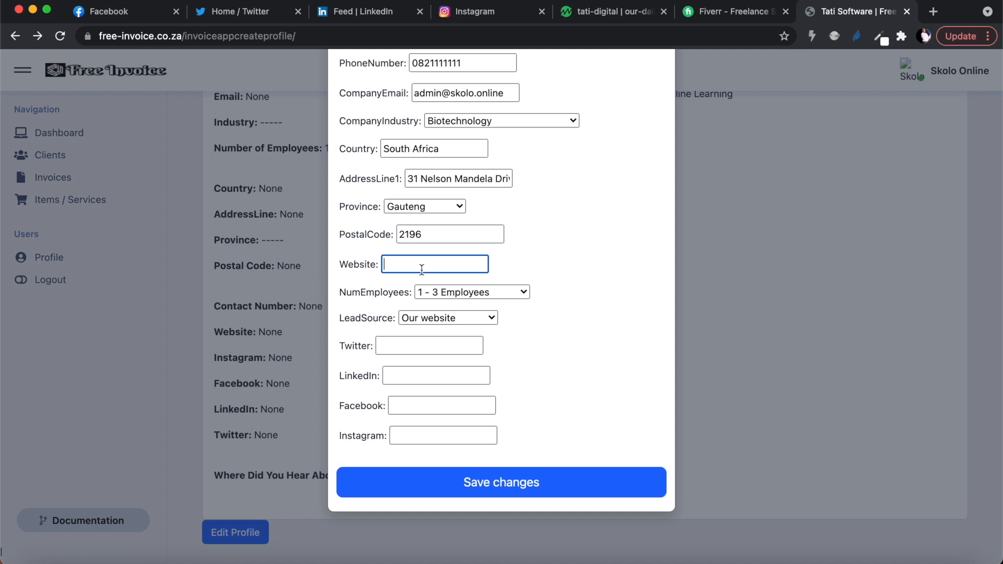
{"action": "type", "text": "https://tati.digital"}
{"action": "left_click", "coordinate": [497, 485]}
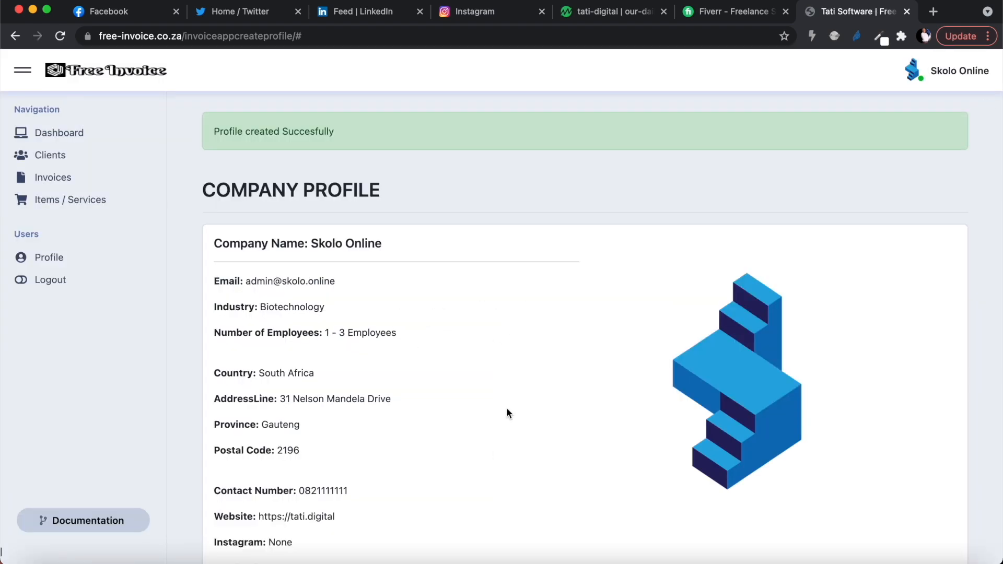
Open First Invoice from the invoices list and preview its PDF with the company details.
{"action": "scroll", "coordinate": [507, 410], "scroll_direction": "down", "scroll_amount": 4}
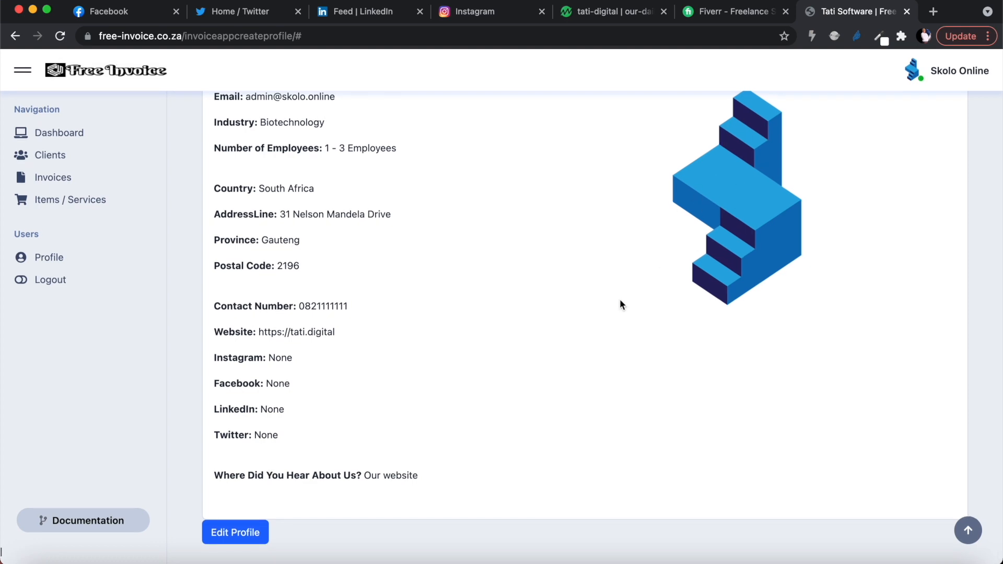
{"action": "scroll", "coordinate": [620, 304], "scroll_direction": "up", "scroll_amount": 4}
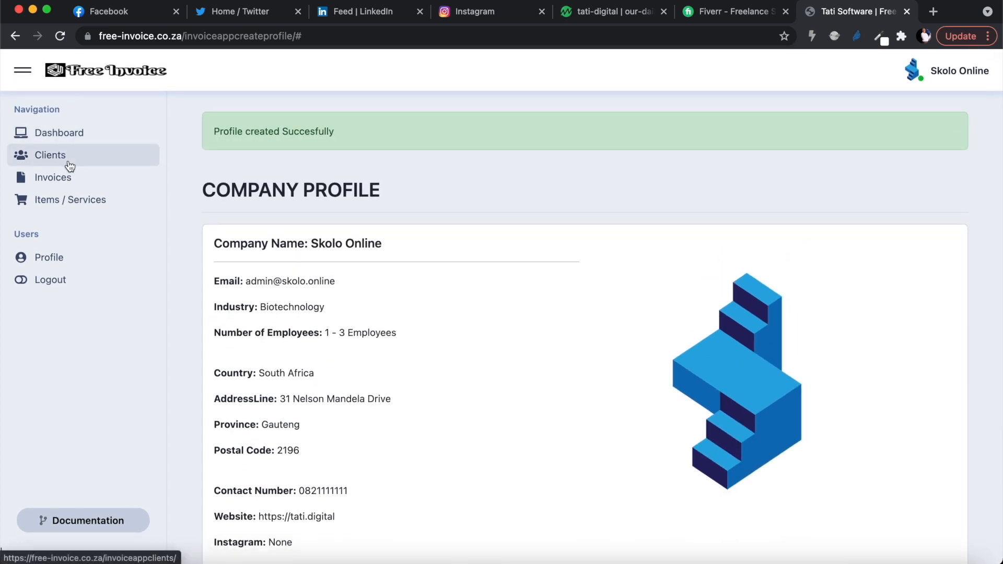
{"action": "left_click", "coordinate": [62, 181]}
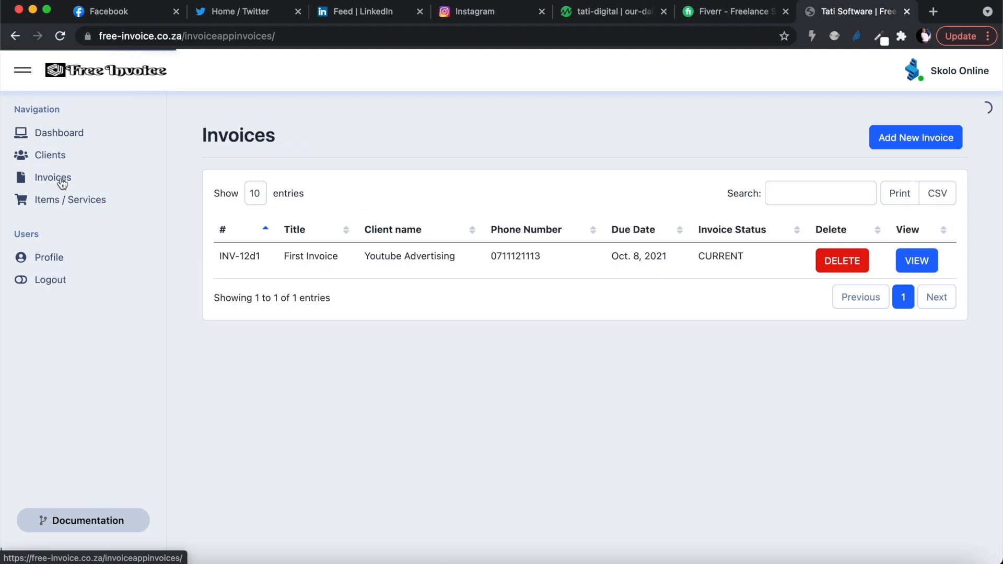
{"action": "left_click", "coordinate": [919, 263]}
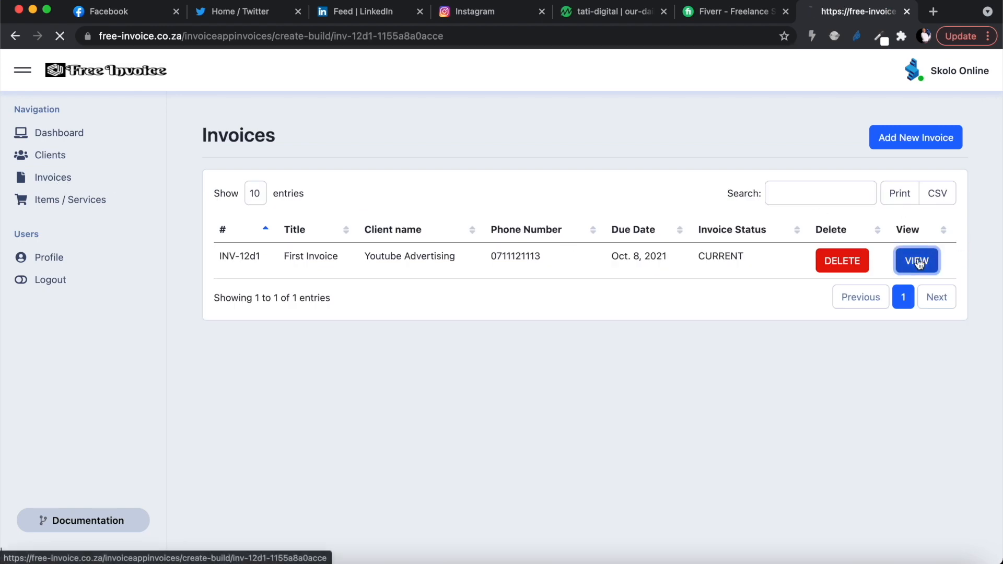
{"action": "scroll", "coordinate": [752, 399], "scroll_direction": "down", "scroll_amount": 2}
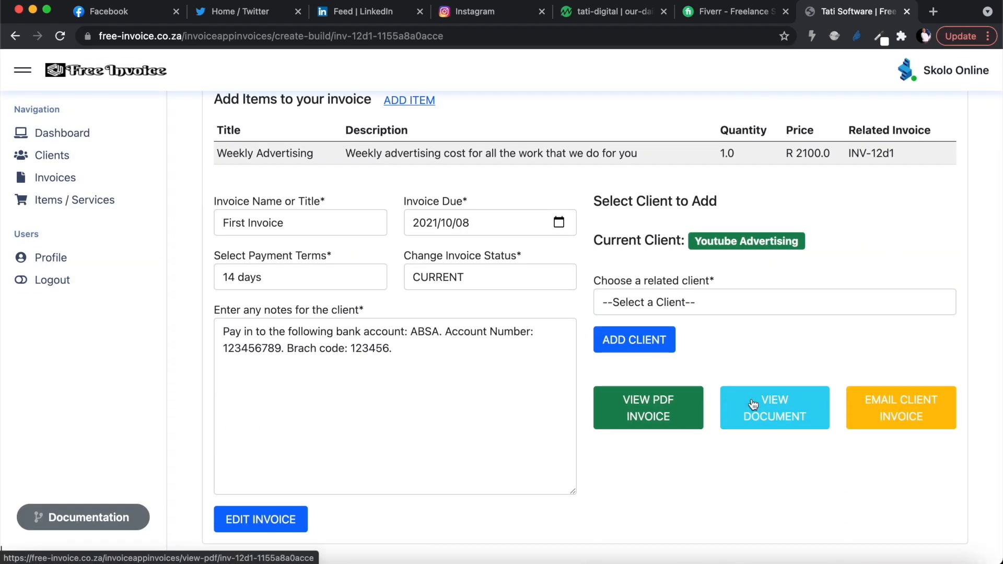
{"action": "left_click", "coordinate": [657, 413]}
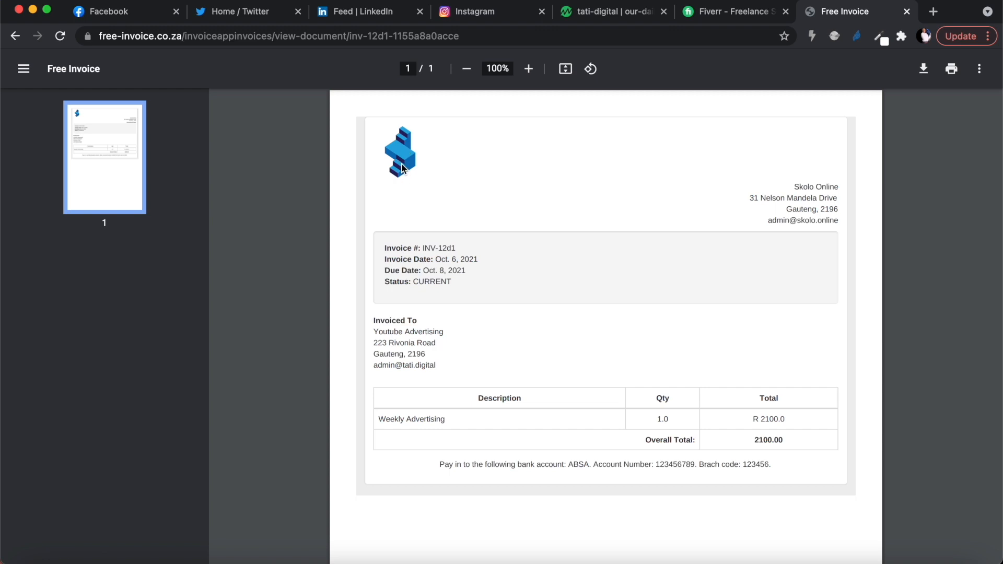
{"action": "scroll", "coordinate": [445, 192], "scroll_direction": "down", "scroll_amount": 3}
{"action": "scroll", "coordinate": [446, 194], "scroll_direction": "up", "scroll_amount": 3}
{"action": "left_click", "coordinate": [16, 36]}
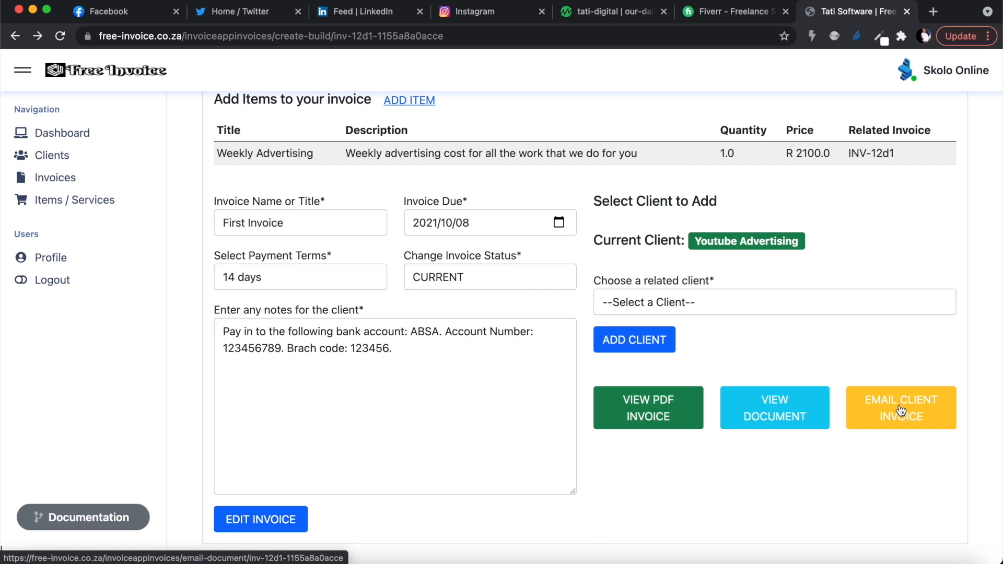
Go to the free-invoice.co.za home page.
{"action": "scroll", "coordinate": [591, 262], "scroll_direction": "up", "scroll_amount": 5}
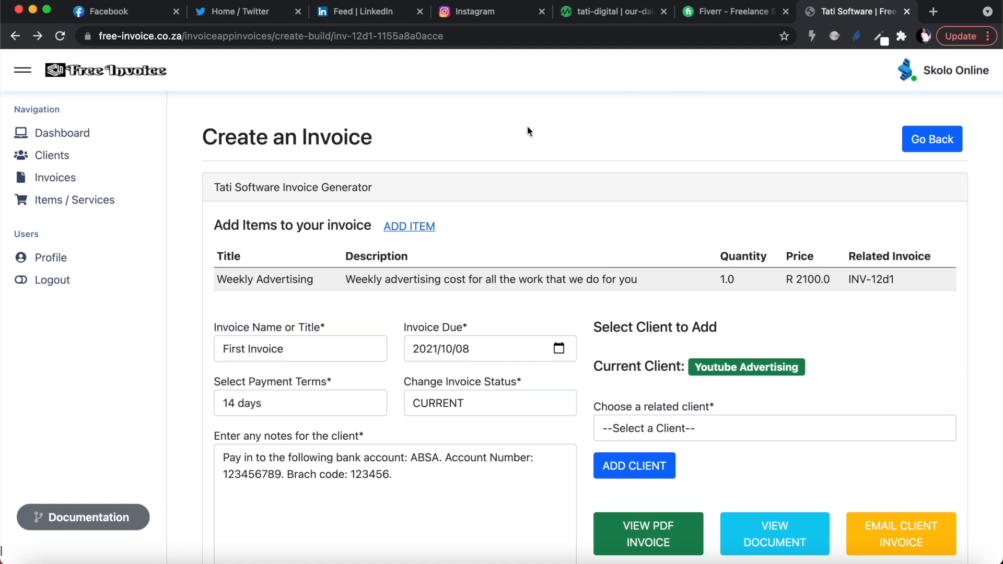
{"action": "left_click", "coordinate": [188, 38]}
{"action": "left_click_drag", "start_coordinate": [189, 38], "coordinate": [557, 34]}
{"action": "key", "text": "BackSpace"}
{"action": "key", "text": "Return"}
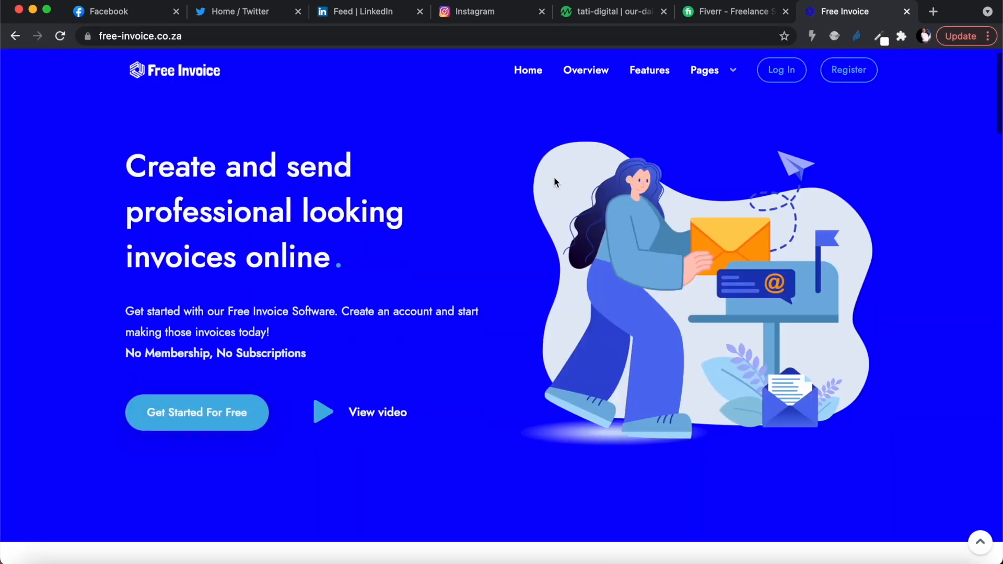
Log in from the home page and review the dashboard's invoice summary and latest invoices.
{"action": "scroll", "coordinate": [554, 181], "scroll_direction": "down", "scroll_amount": 10}
{"action": "scroll", "coordinate": [554, 182], "scroll_direction": "up", "scroll_amount": 10}
{"action": "mouse_move", "coordinate": [719, 92]}
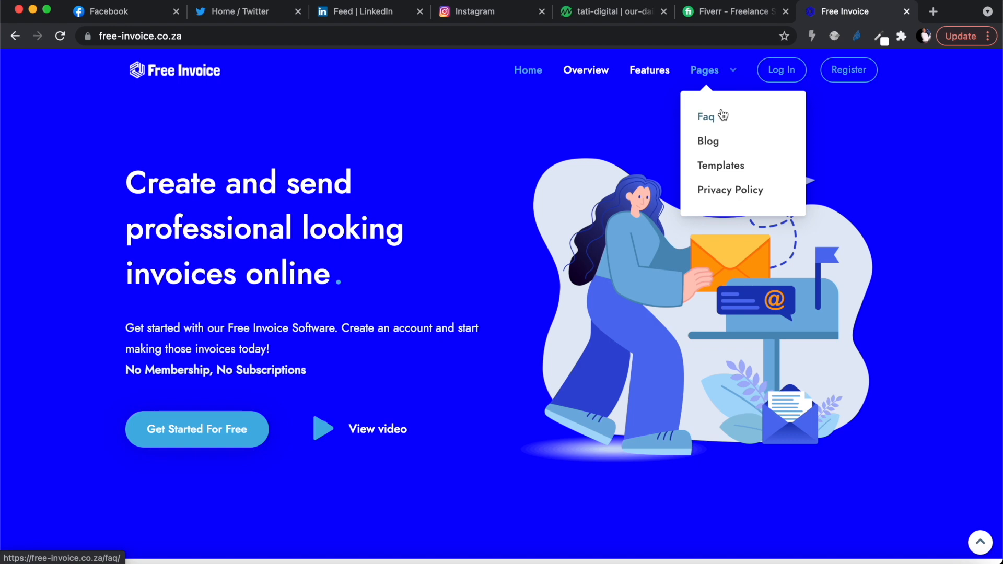
{"action": "left_click", "coordinate": [782, 70]}
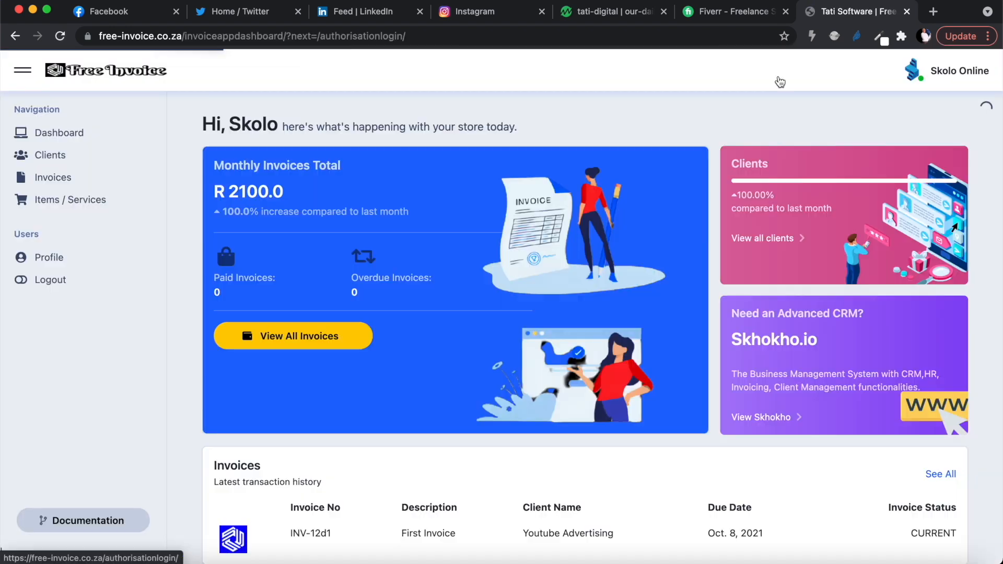
{"action": "scroll", "coordinate": [554, 210], "scroll_direction": "down", "scroll_amount": 1}
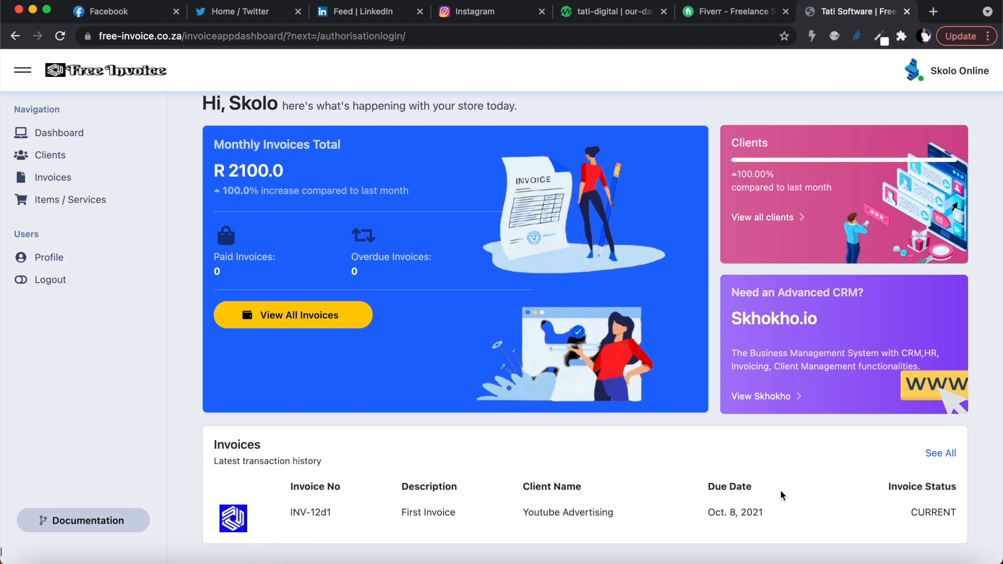
{"action": "scroll", "coordinate": [475, 417], "scroll_direction": "up", "scroll_amount": 1}
{"action": "scroll", "coordinate": [475, 417], "scroll_direction": "up", "scroll_amount": 2}
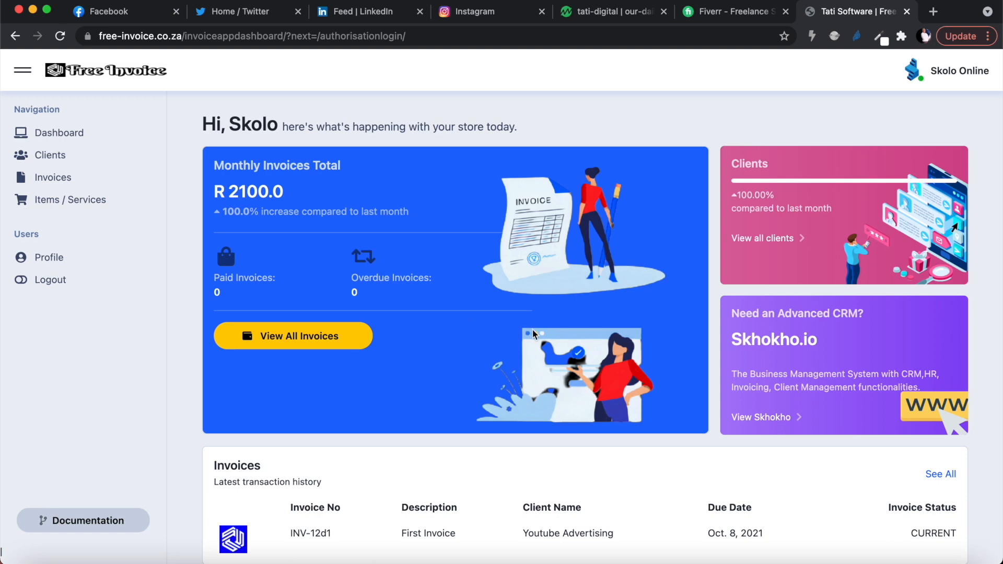
{"action": "scroll", "coordinate": [545, 343], "scroll_direction": "down", "scroll_amount": 2}
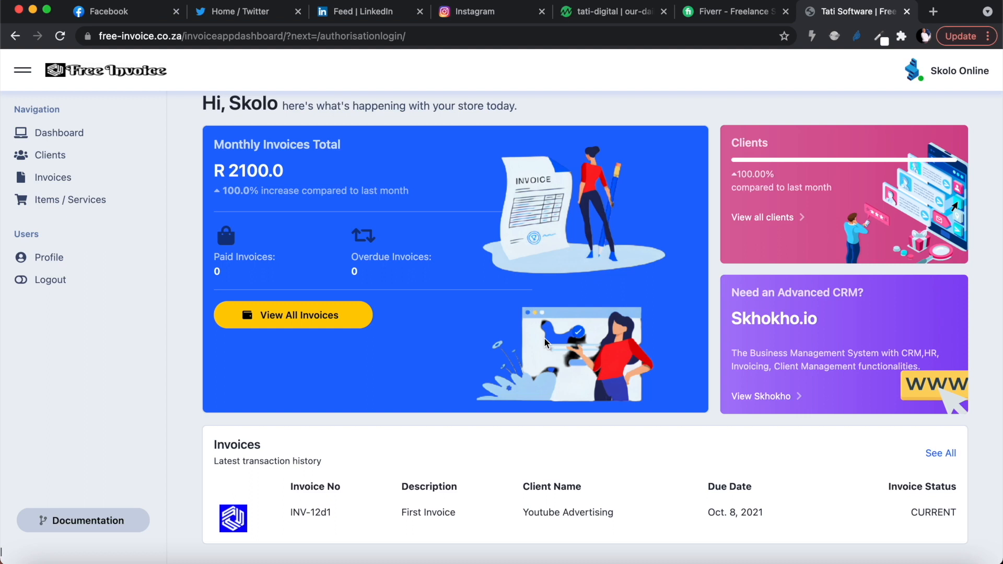